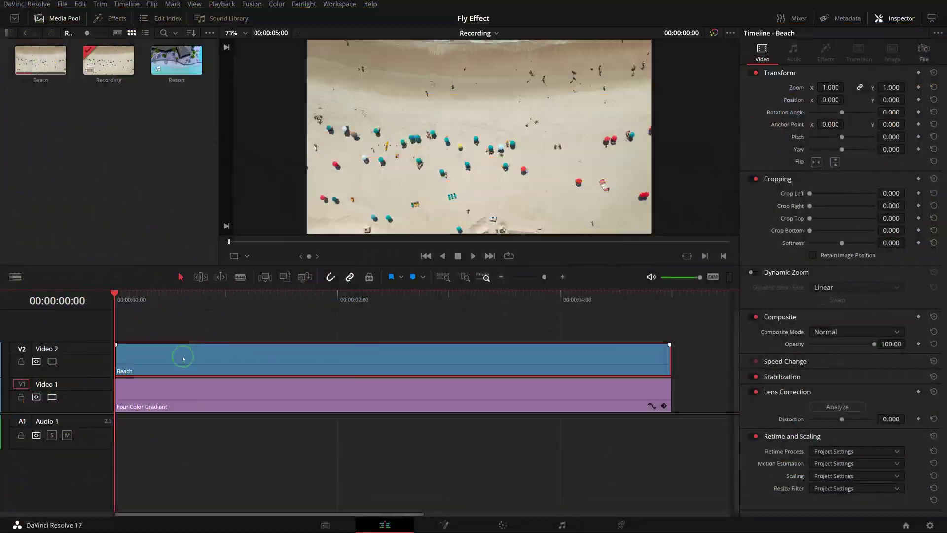
Move the playhead to 00:00:02:23 and briefly disable the Beach clip to reveal the gradient.
drag(671, 296, 422, 295)
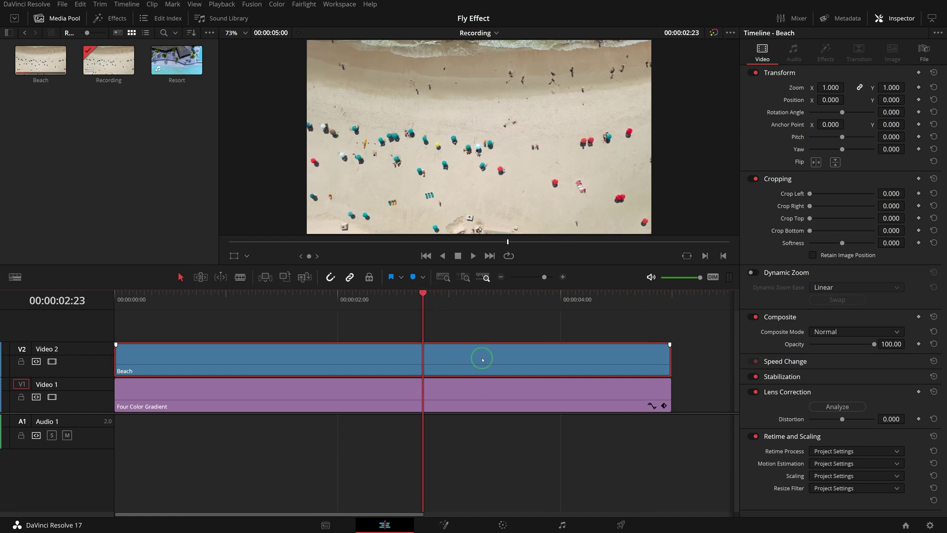
key(d)
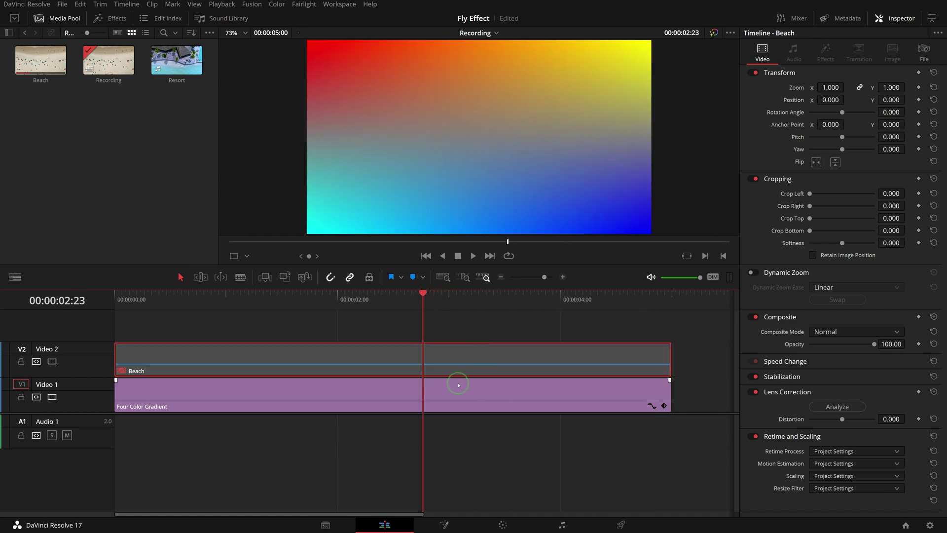
key(d)
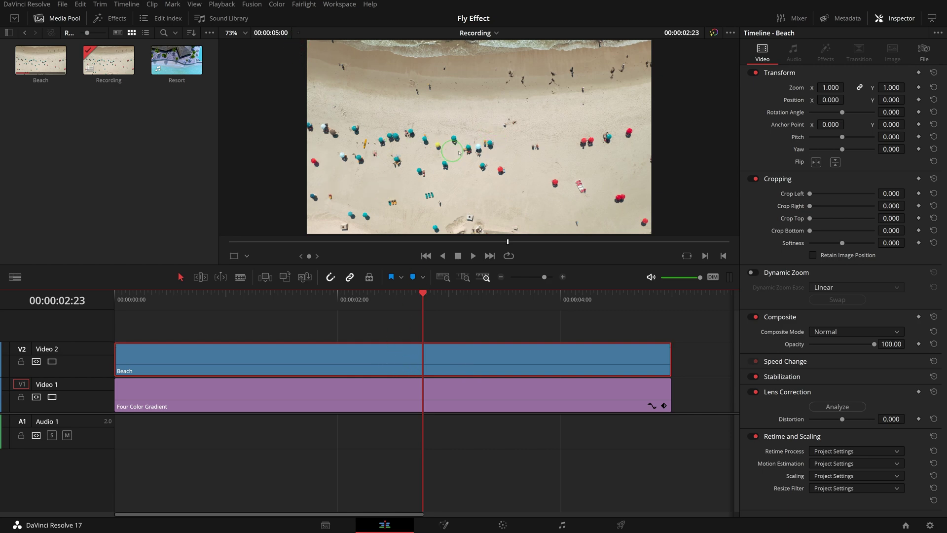
Apply the Colored Border effect from the Effects library to the Beach clip.
click(110, 20)
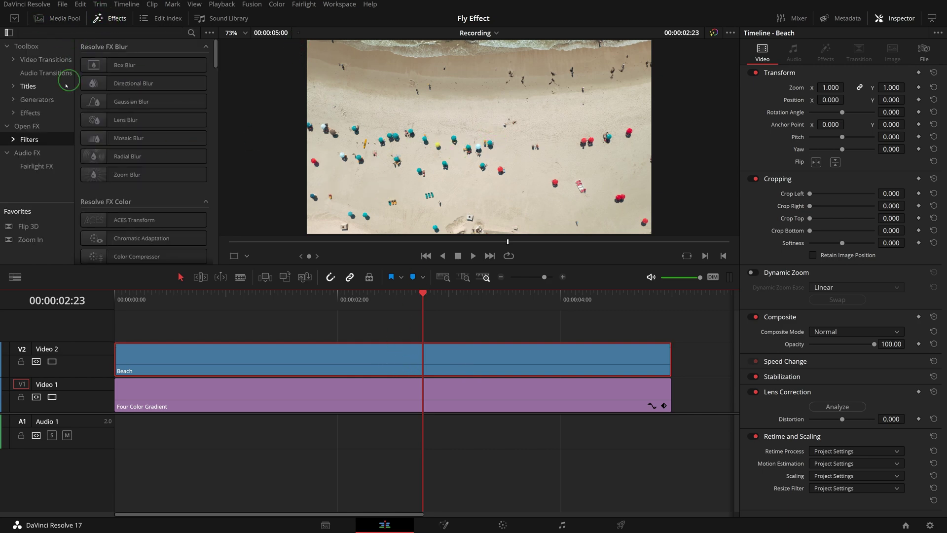
click(30, 112)
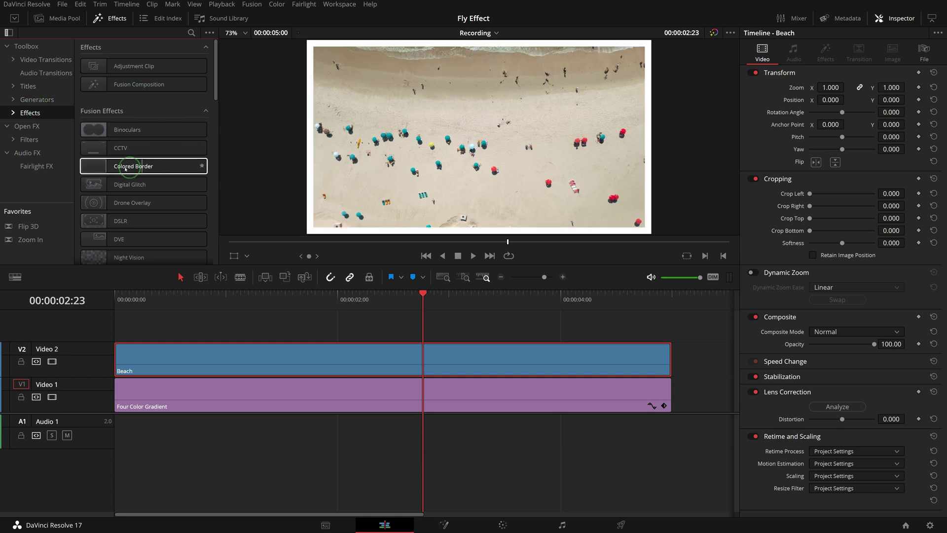
click(100, 168)
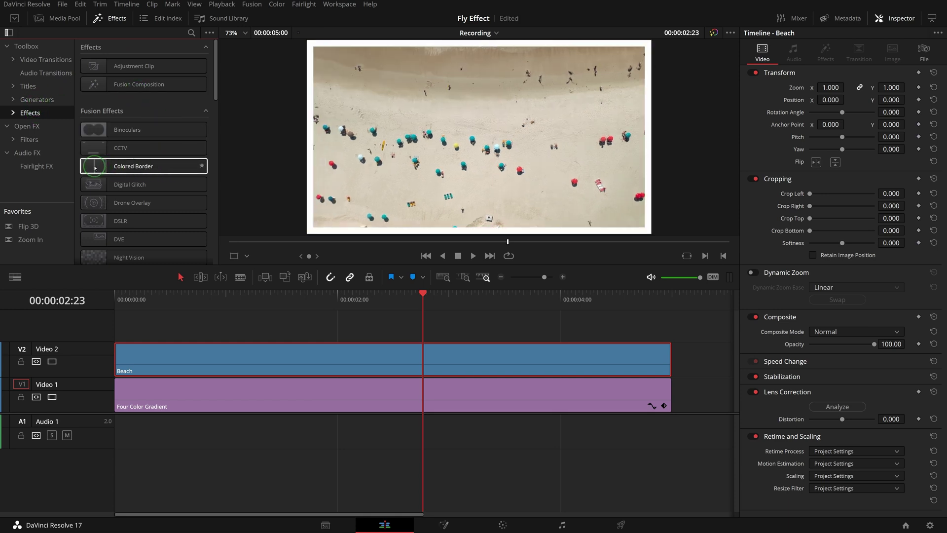
drag(95, 168, 440, 147)
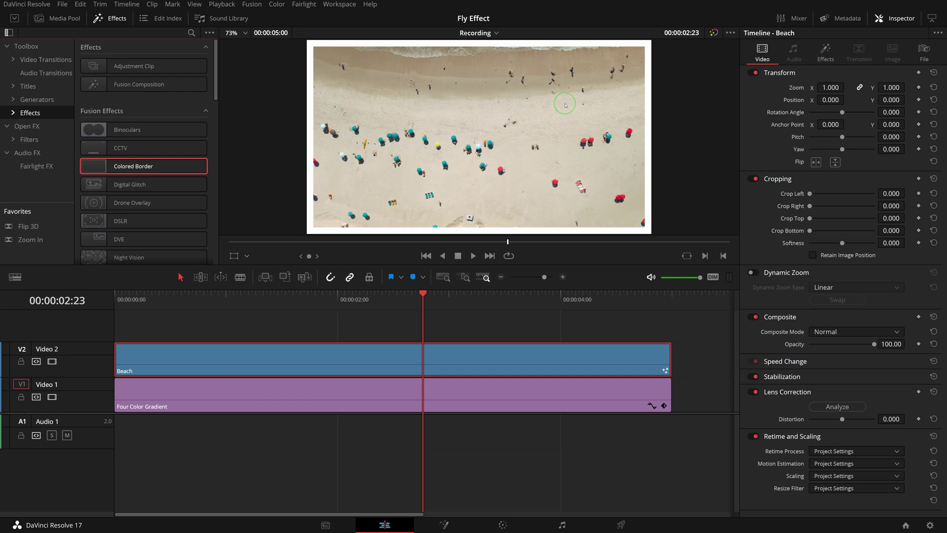
Set the Colored Border colour to yellow.
click(825, 53)
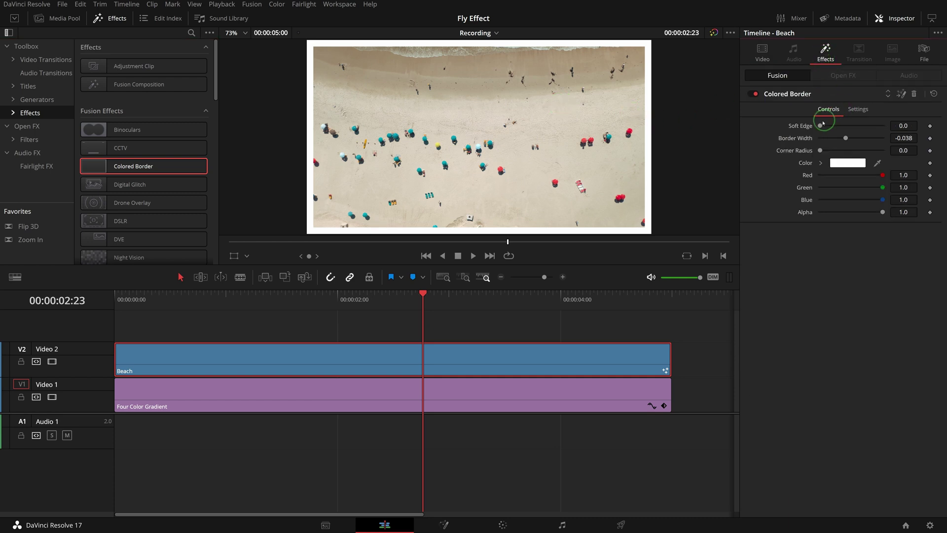
drag(820, 126, 821, 151)
click(847, 163)
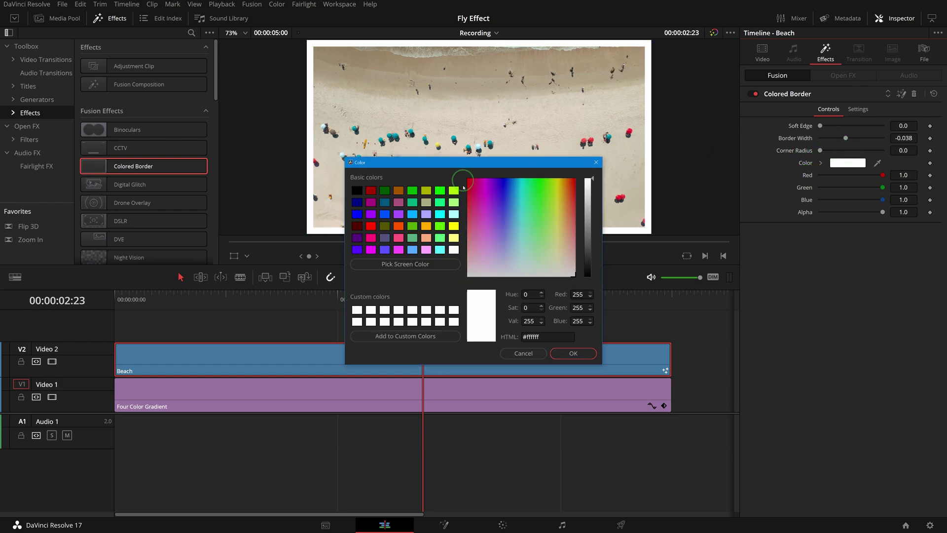
click(454, 226)
click(573, 353)
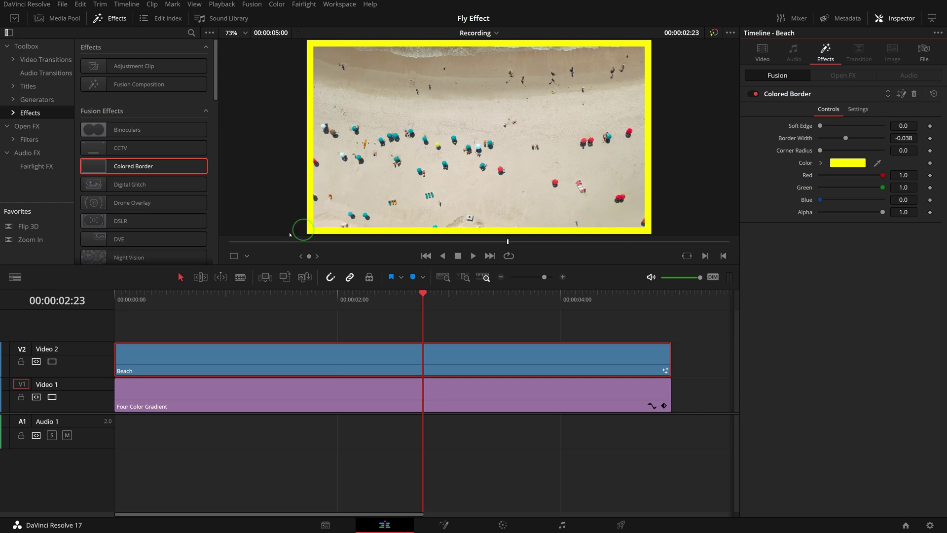
Show the Transform overlay, test-shrink the Beach clip, then reset it to full size.
click(247, 256)
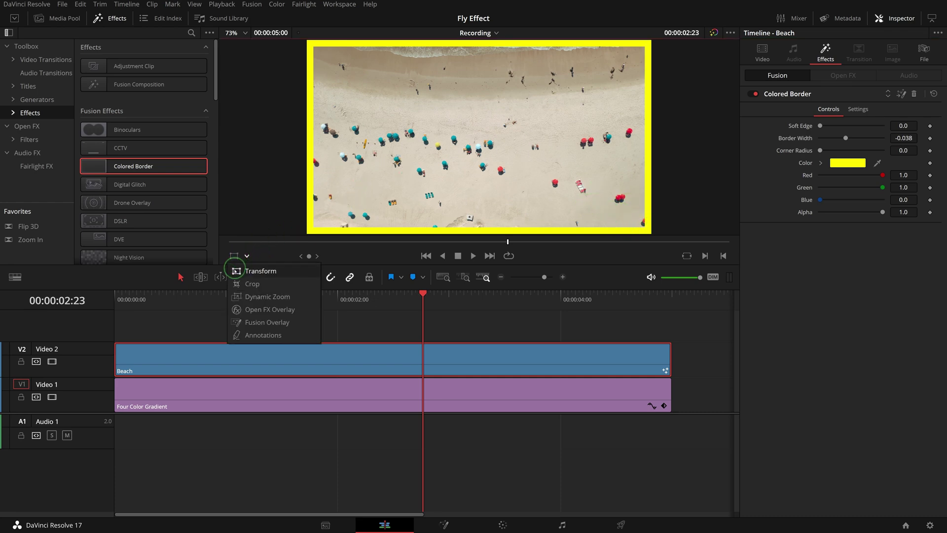
click(236, 273)
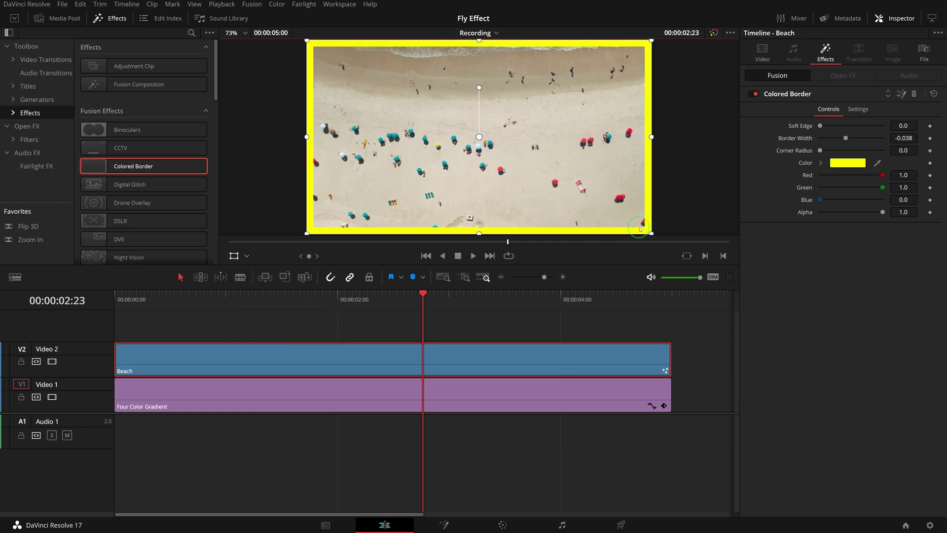
scroll(641, 229, down, 2)
drag(636, 226, 601, 206)
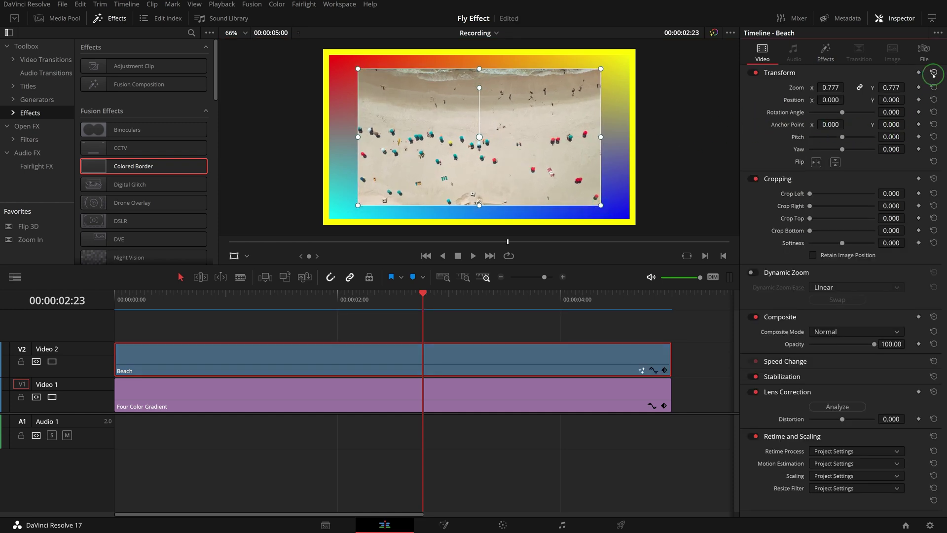
click(934, 73)
Select the Beach clip and move the playhead back to 00:00:01:19.
click(491, 313)
click(312, 351)
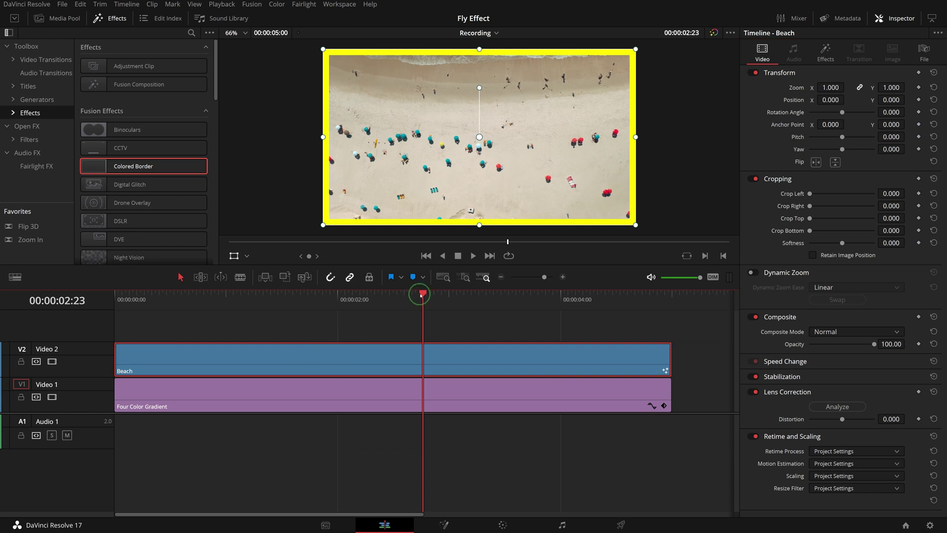
drag(420, 294, 296, 296)
Turn the Beach clip into a compound clip named 'Clip with Border'.
right_click(398, 351)
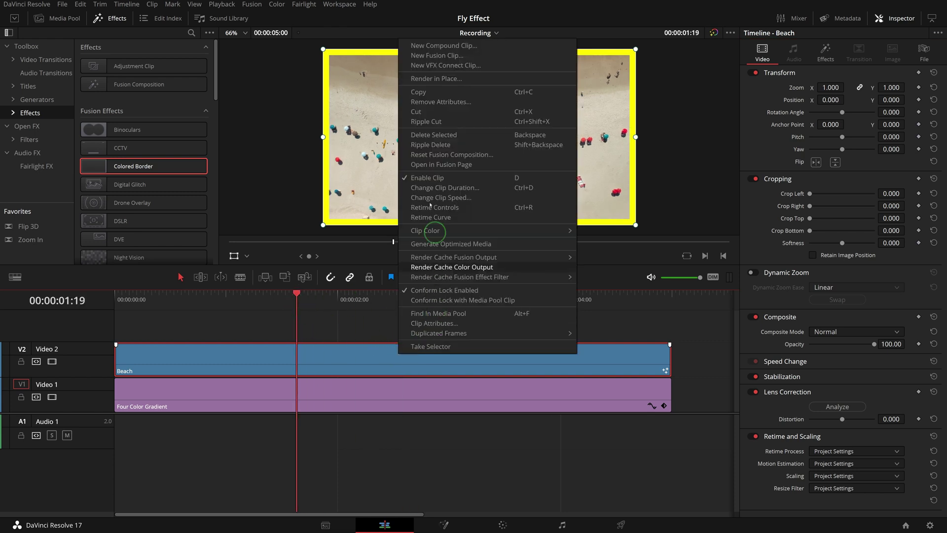
click(458, 45)
text(Clip with Border)
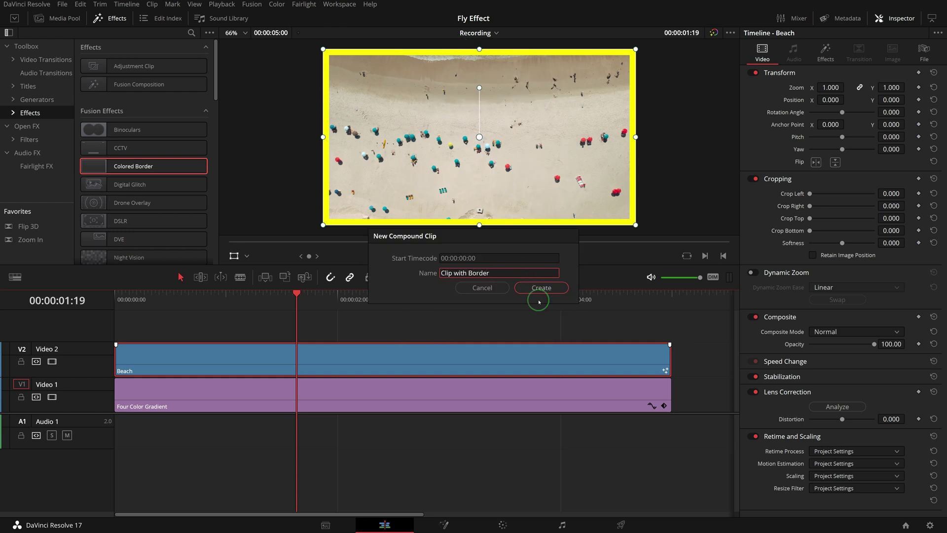
click(538, 290)
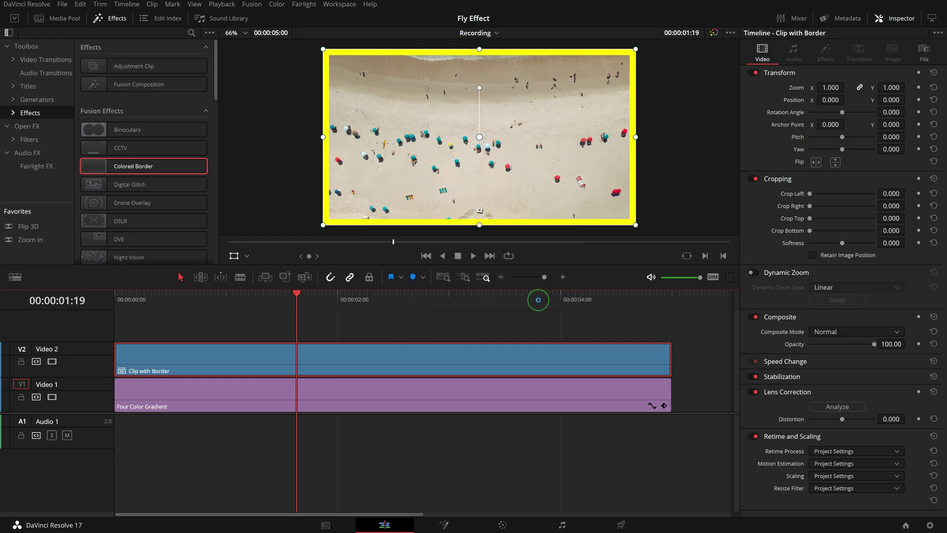
Scale the compound clip down to 0.636 and add the Drop Shadow filter.
drag(634, 226, 580, 198)
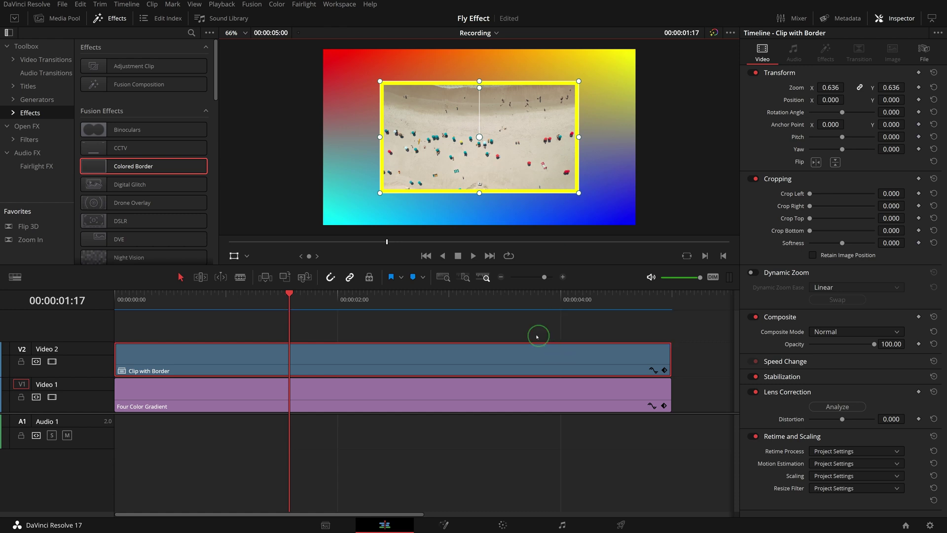
click(29, 139)
scroll(207, 162, down, 10)
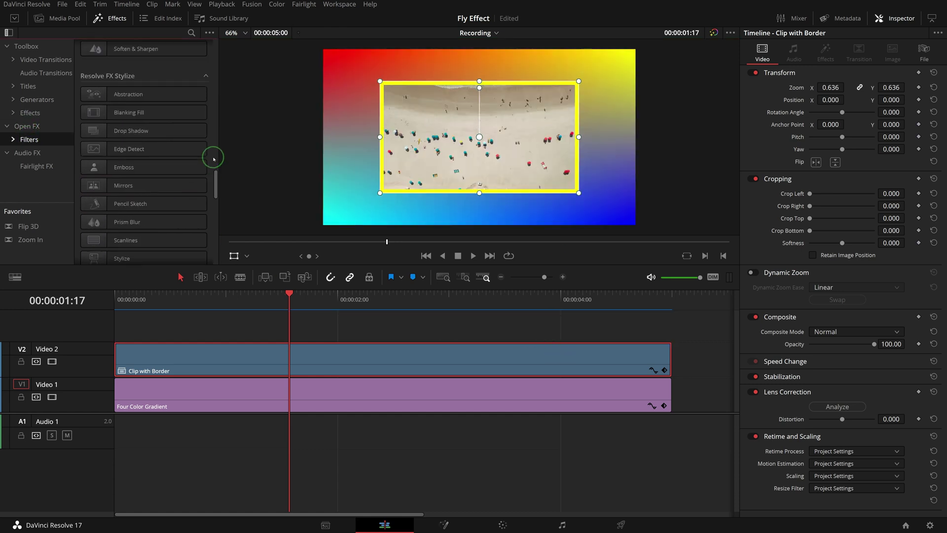
drag(96, 132, 435, 146)
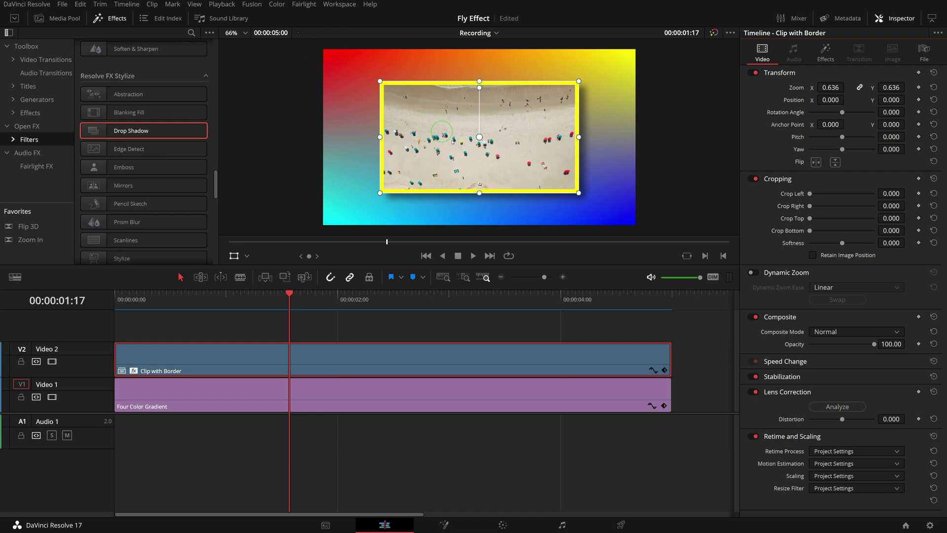
At 00:00:01:15, add Zoom, Position, Rotation Angle and Pitch keyframes in the Inspector.
key(Left)
key(Left)
key(Left)
key(Left)
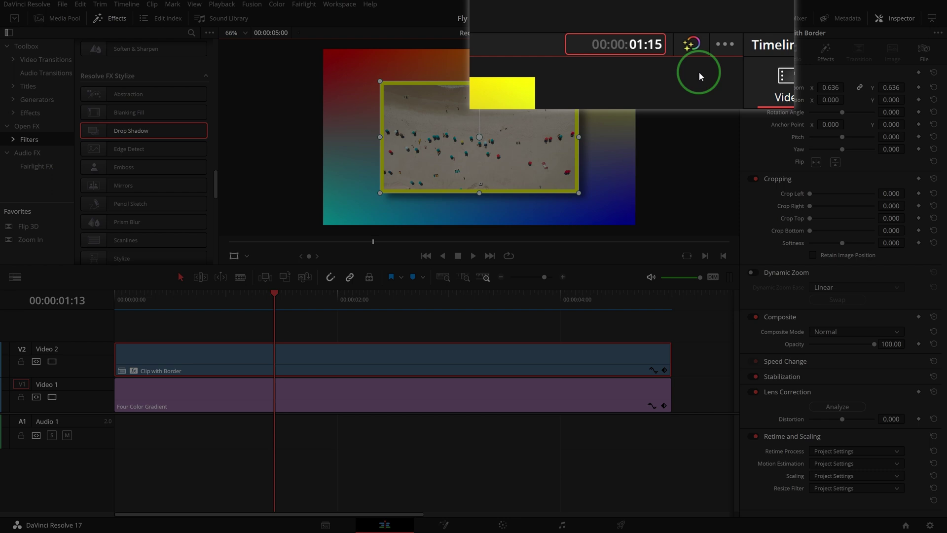
key(Return)
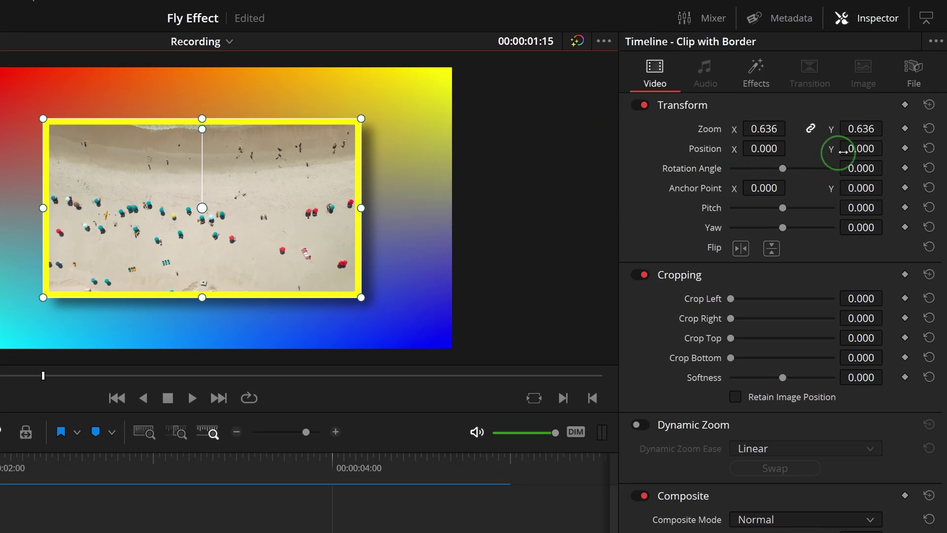
click(905, 129)
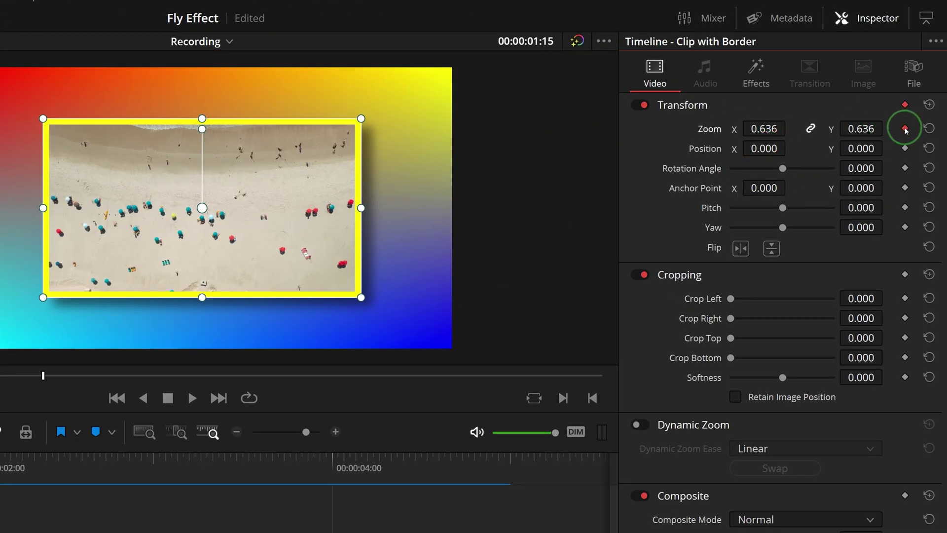
click(905, 148)
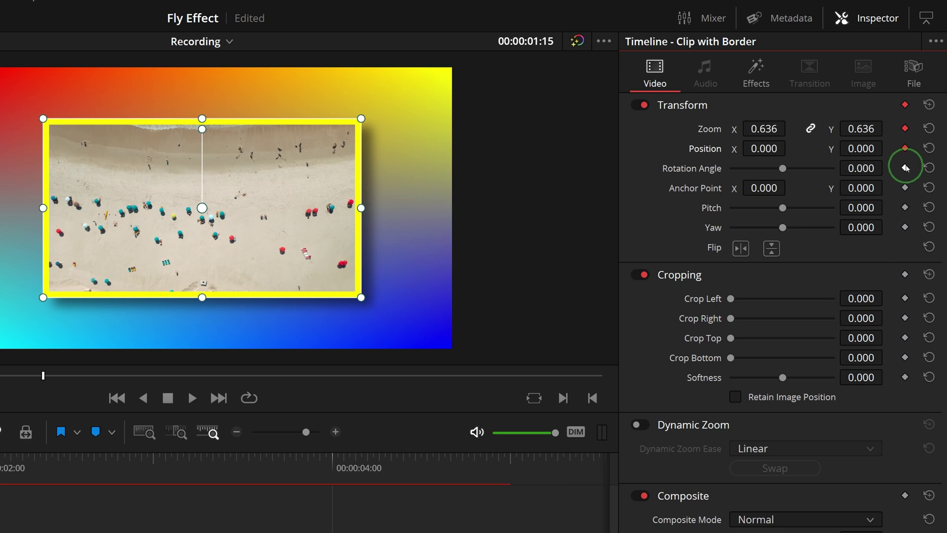
click(906, 167)
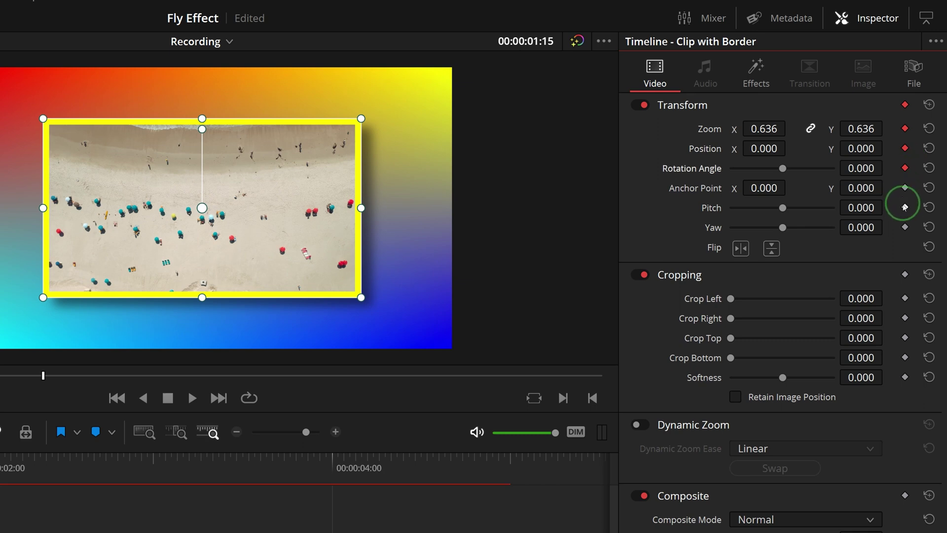
click(905, 208)
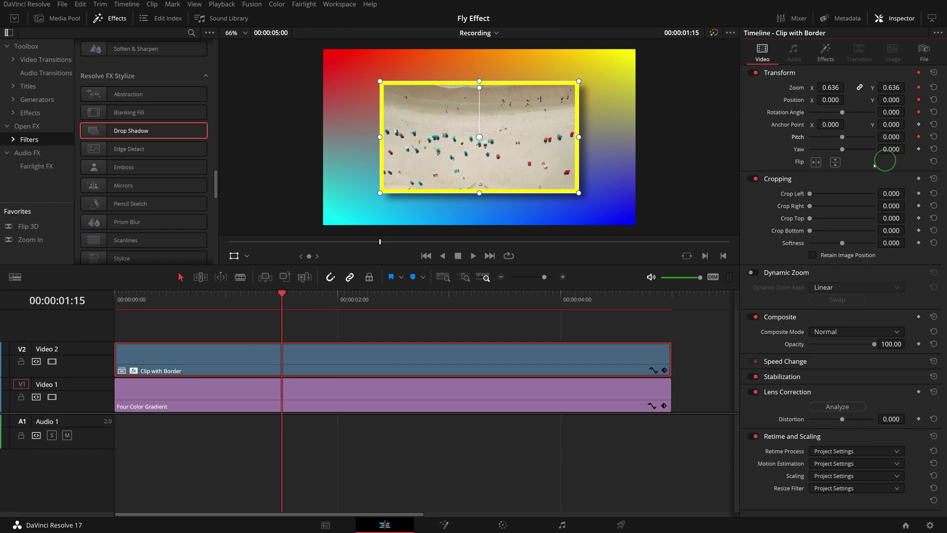
Jump back one second to 00:00:00:15 and set Pitch to 0.100.
key(shift+Left)
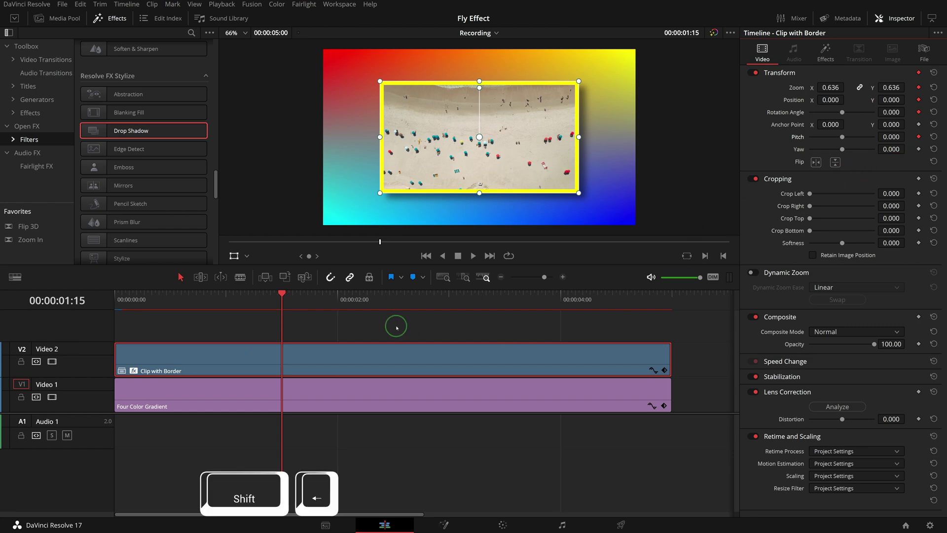
key(shift+Left)
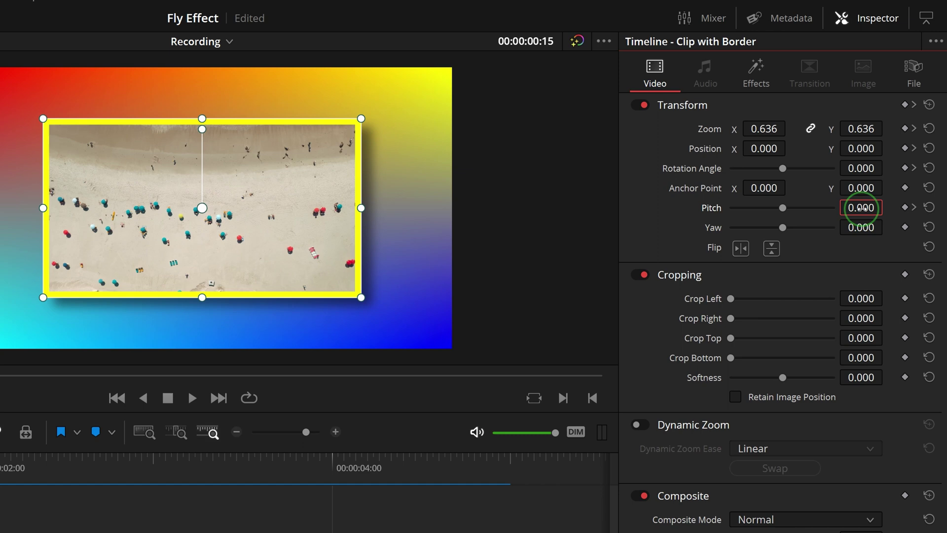
double_click(861, 208)
key(BackSpace)
text(0.1)
key(Return)
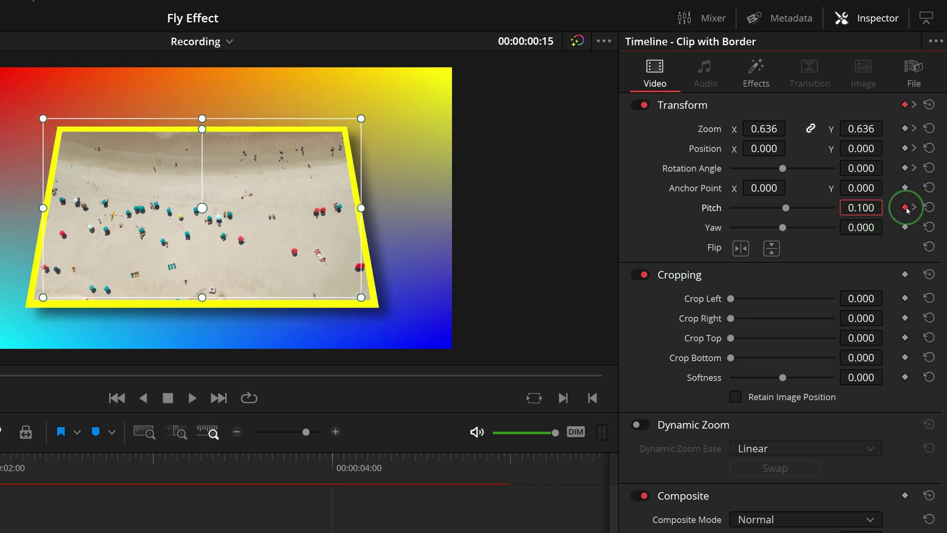
Shrink the card to Zoom 0.200 × 0.100 and keyframe its Position and Rotation Angle.
drag(202, 118, 204, 183)
drag(361, 209, 254, 216)
drag(202, 184, 207, 198)
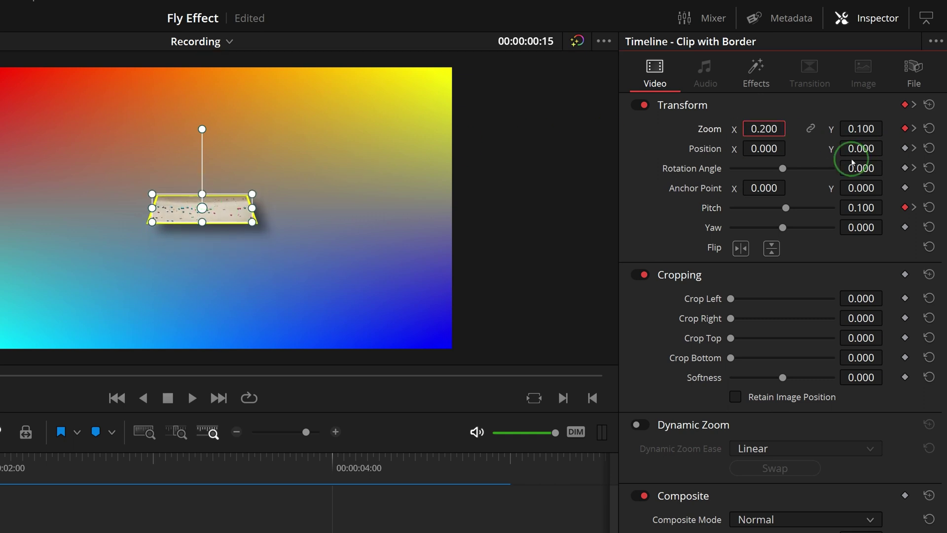
click(906, 148)
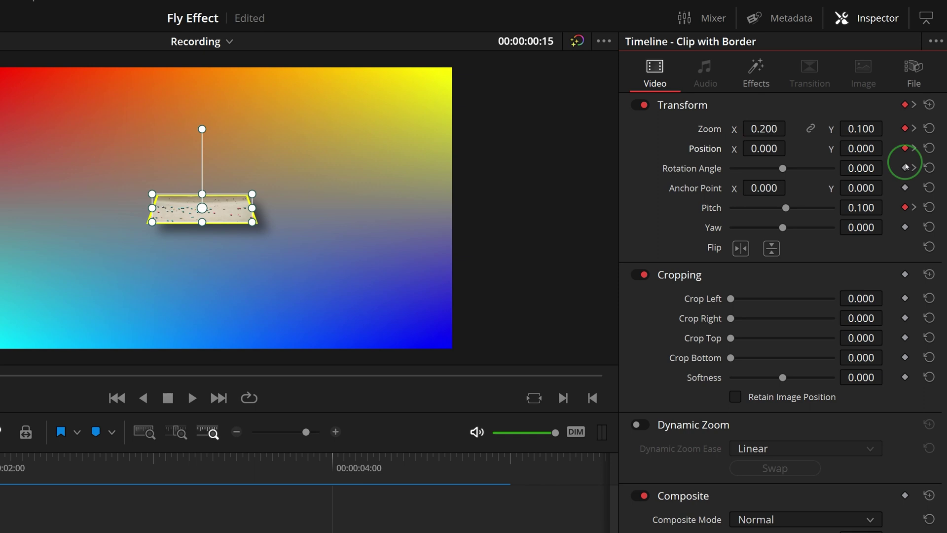
click(905, 167)
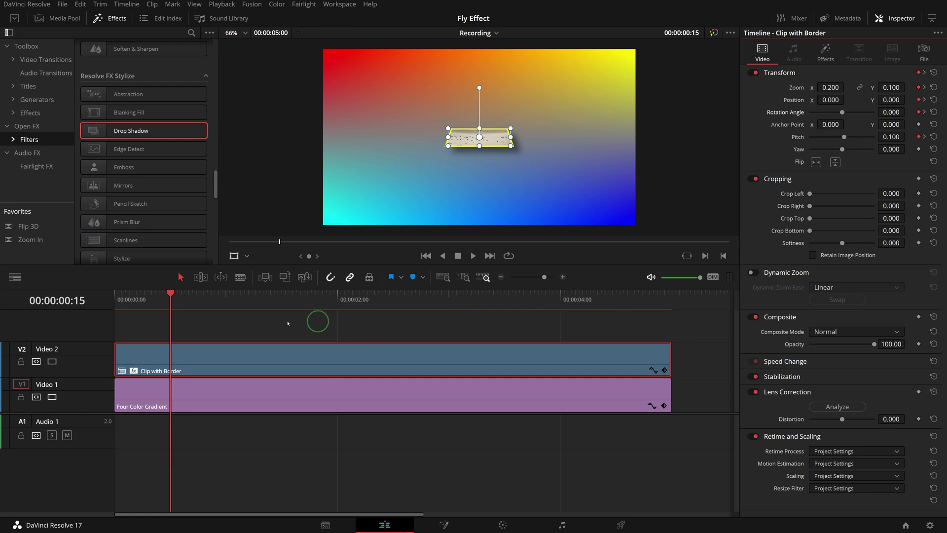
At 00:00:00:00, move the card off the top-left corner to Position -999.387, 562.837.
drag(173, 296, 124, 300)
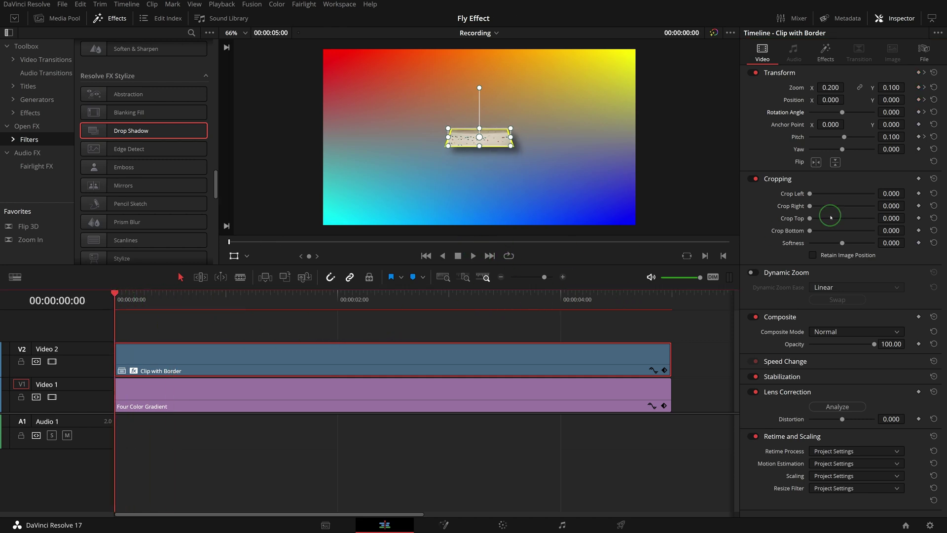
drag(833, 100, 677, 116)
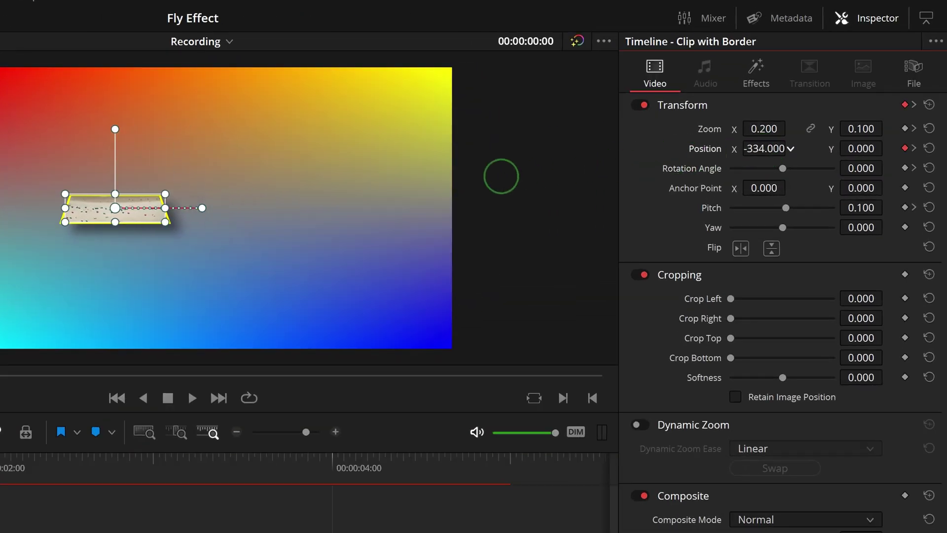
click(918, 100)
drag(833, 148, 857, 148)
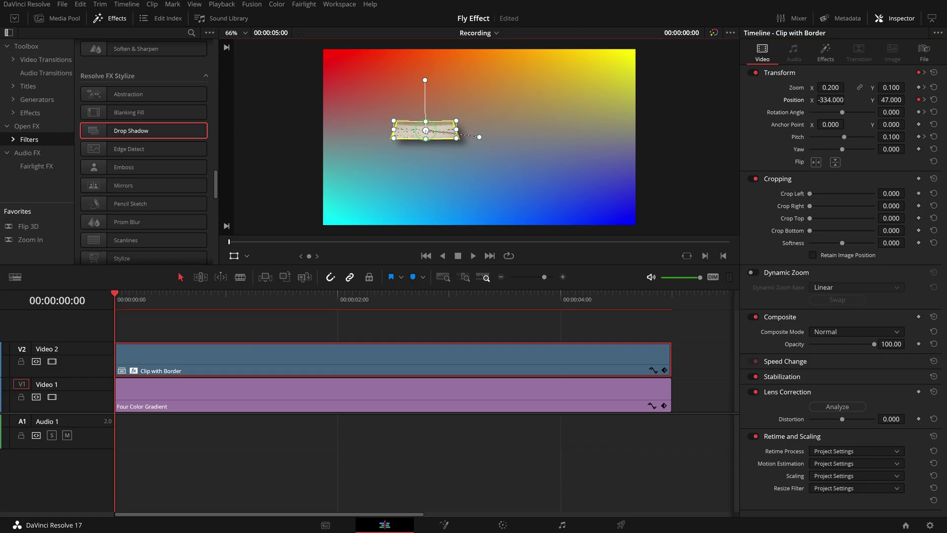
drag(130, 199, 0, 67)
drag(322, 49, 317, 45)
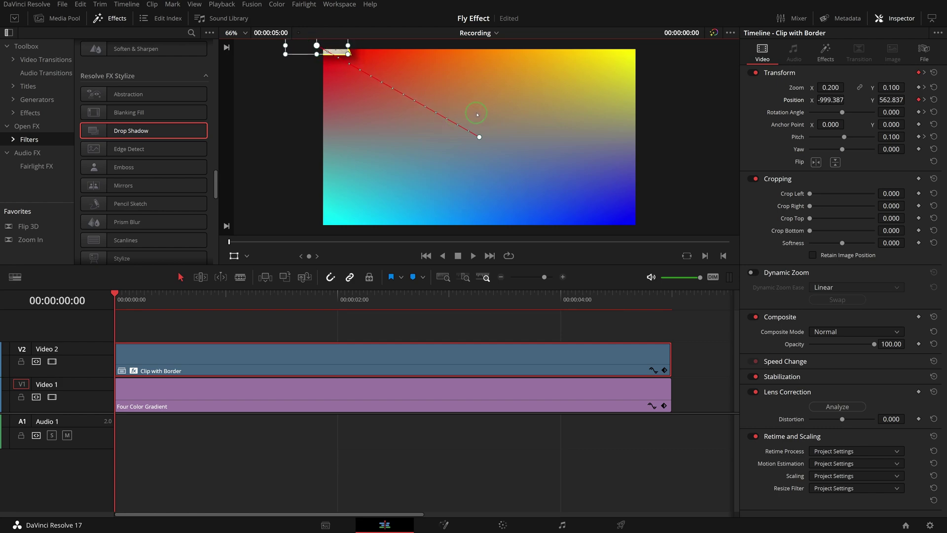
Make the starting keyframe Smooth and bend the path, adjusting the start to -963.867, 604.585.
scroll(477, 115, down, 2)
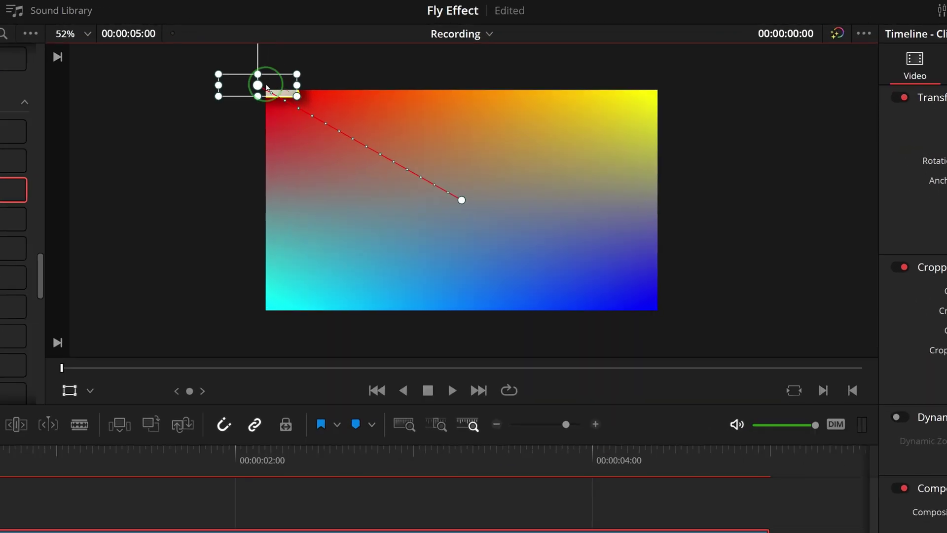
right_click(258, 85)
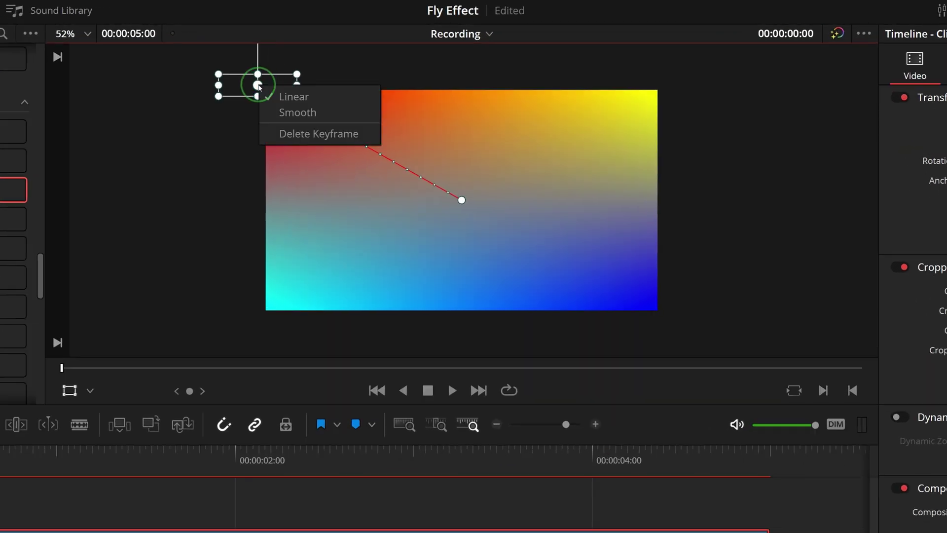
click(284, 113)
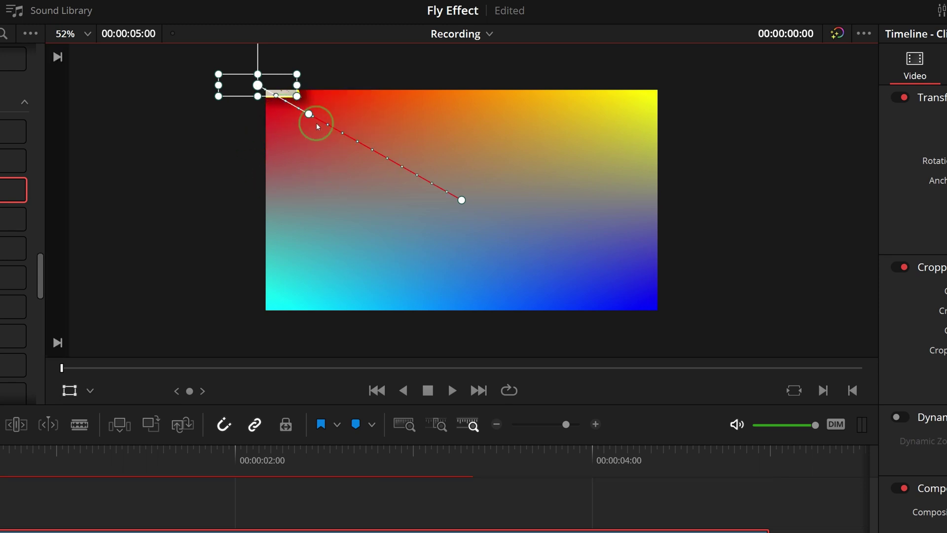
drag(309, 114, 260, 134)
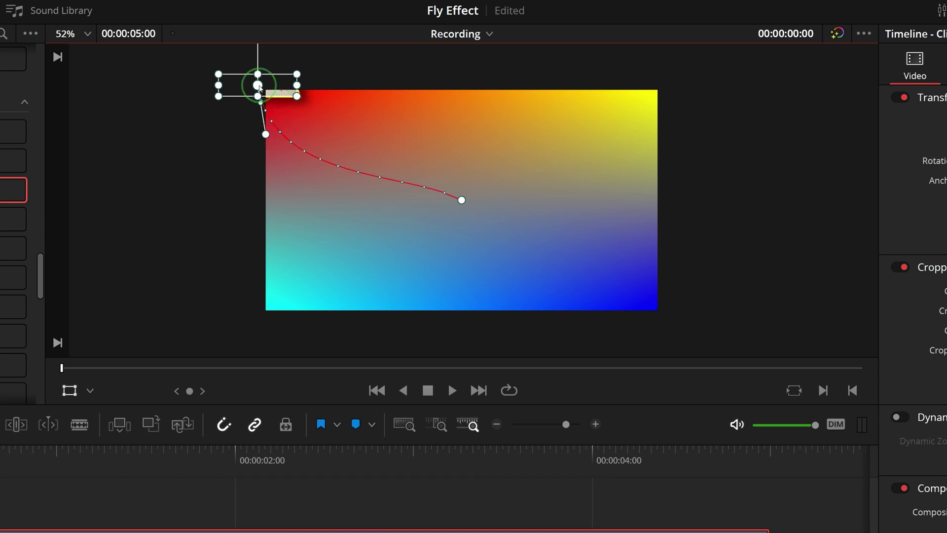
drag(258, 85, 262, 75)
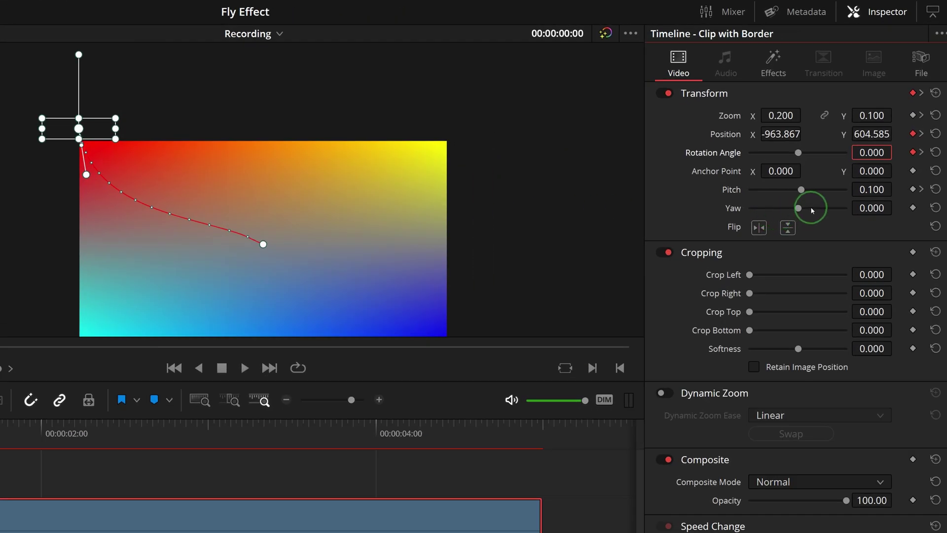
Set the starting Rotation Angle to -60 and nudge the card further up-left.
click(873, 152)
key(BackSpace)
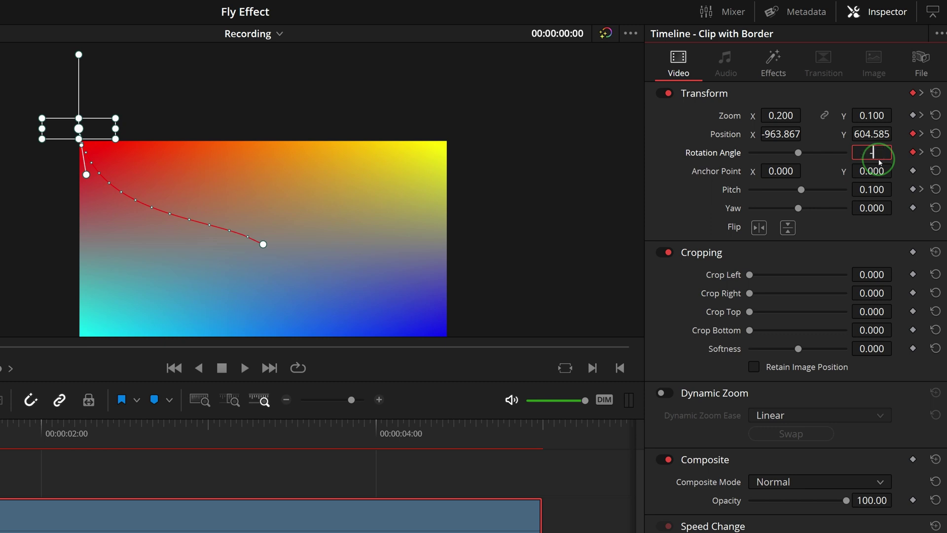
key(Return)
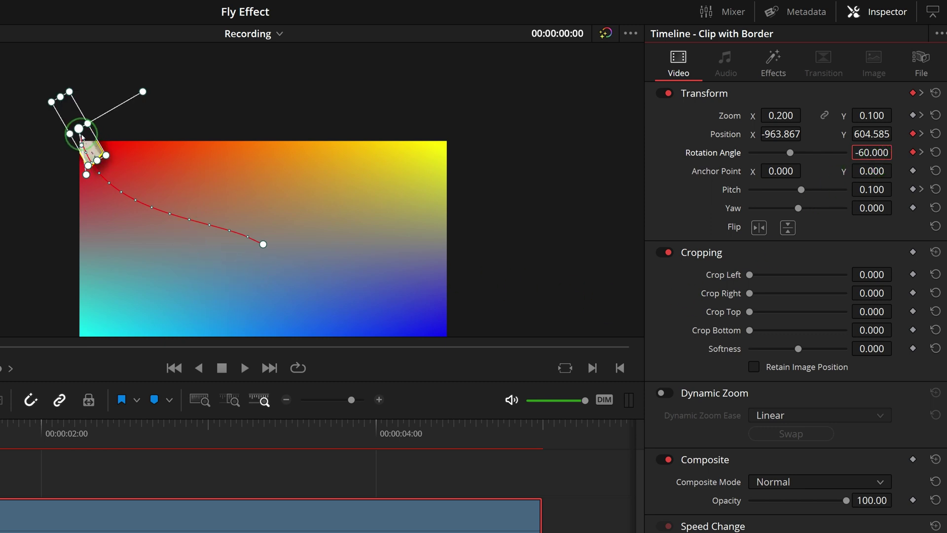
drag(81, 137, 77, 129)
Set the starting Zoom to 0.020 horizontally and 0.010 vertically.
click(773, 115)
text(.02)
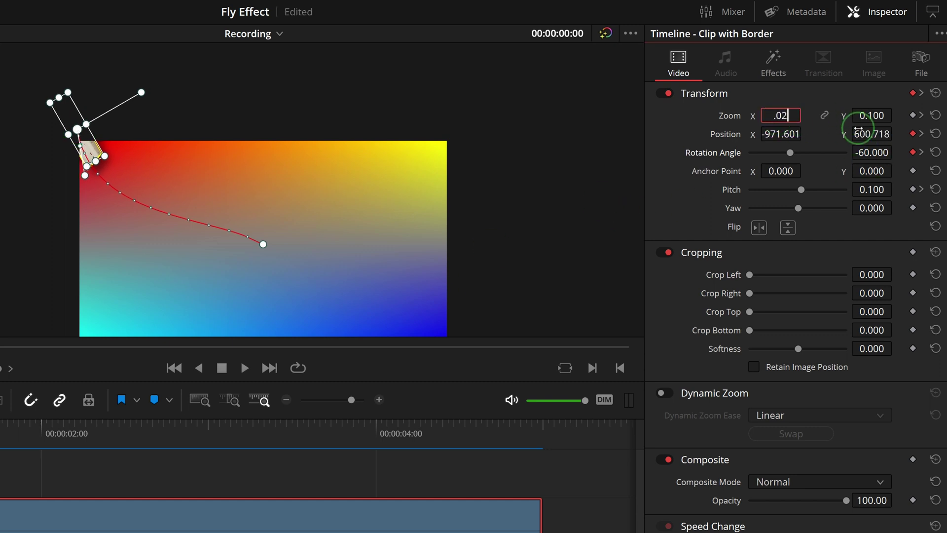
key(Tab)
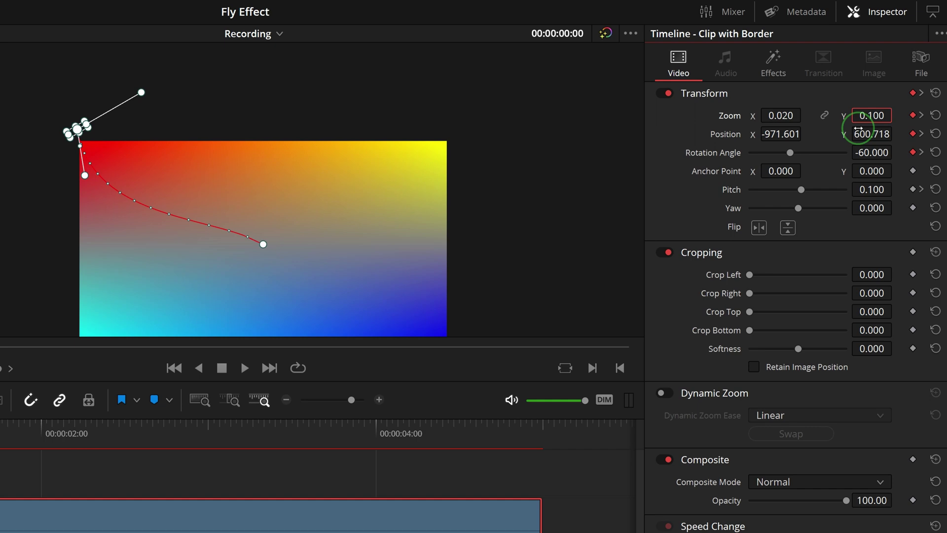
click(871, 116)
text(.)
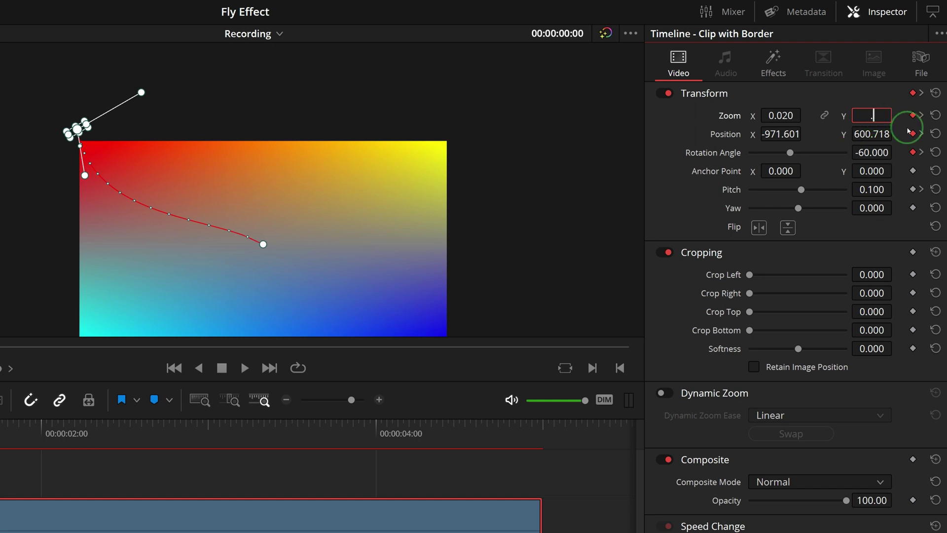
text(01)
click(908, 131)
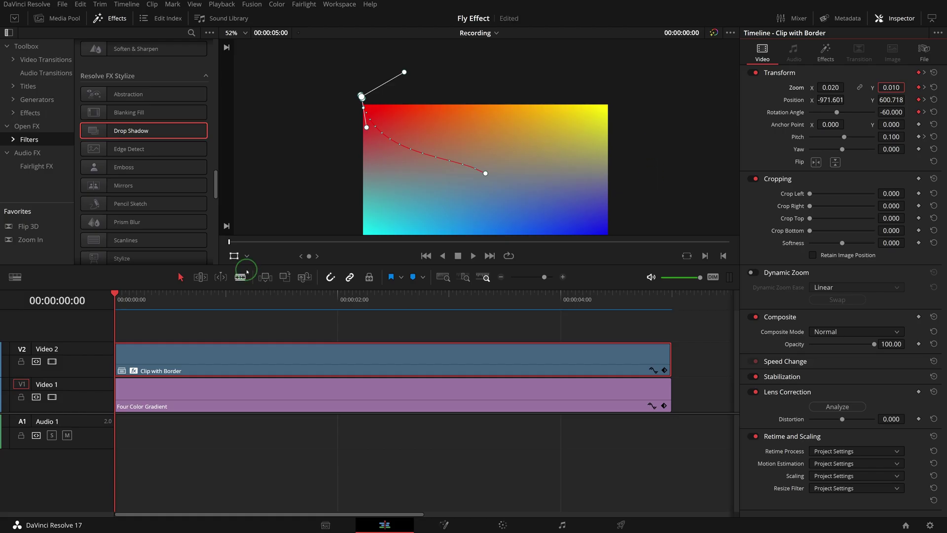
Hide the transform overlay and play the fly-in animation from the start twice.
click(233, 256)
click(473, 256)
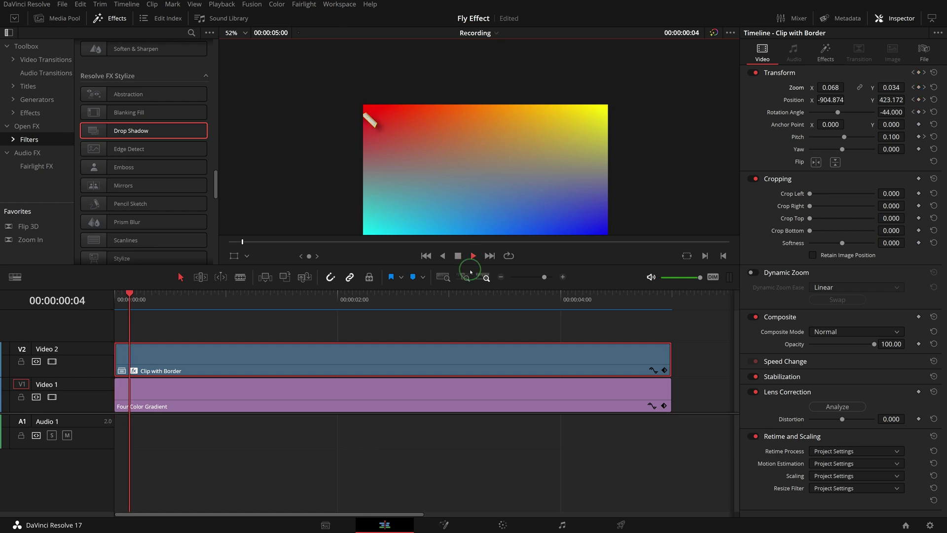
click(119, 295)
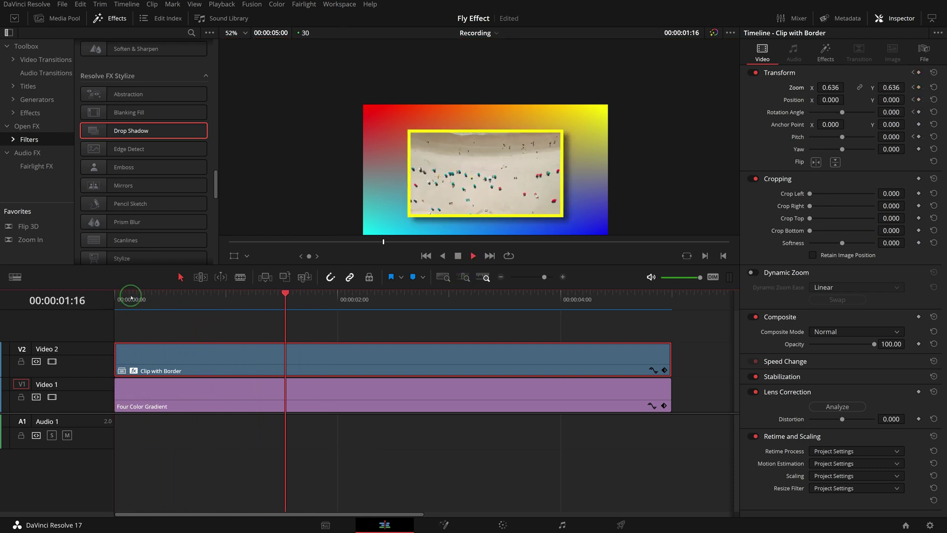
key(space)
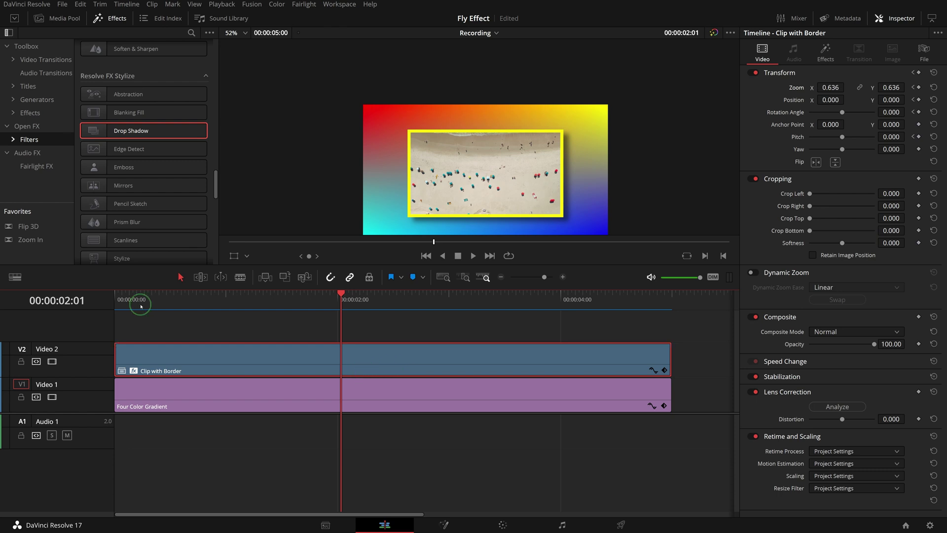
click(119, 299)
key(space)
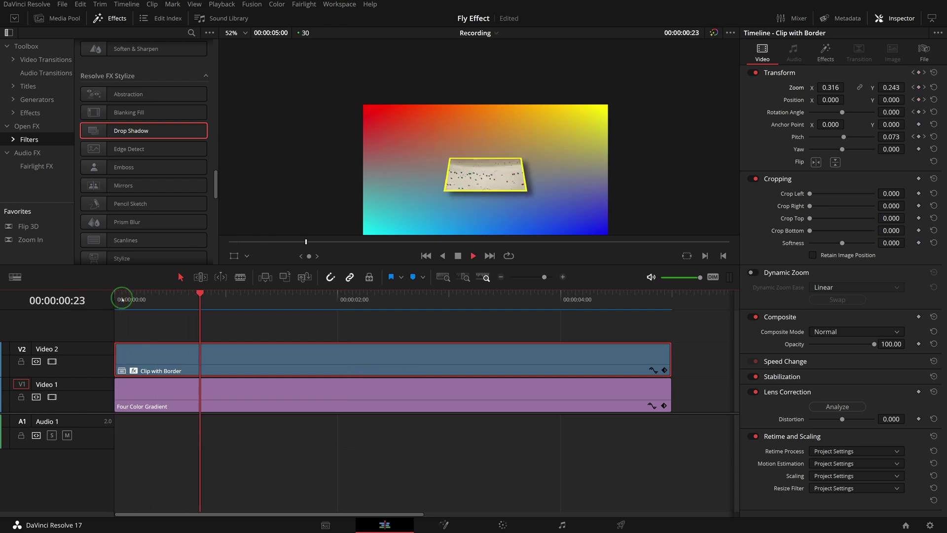
scroll(641, 120, down, 2)
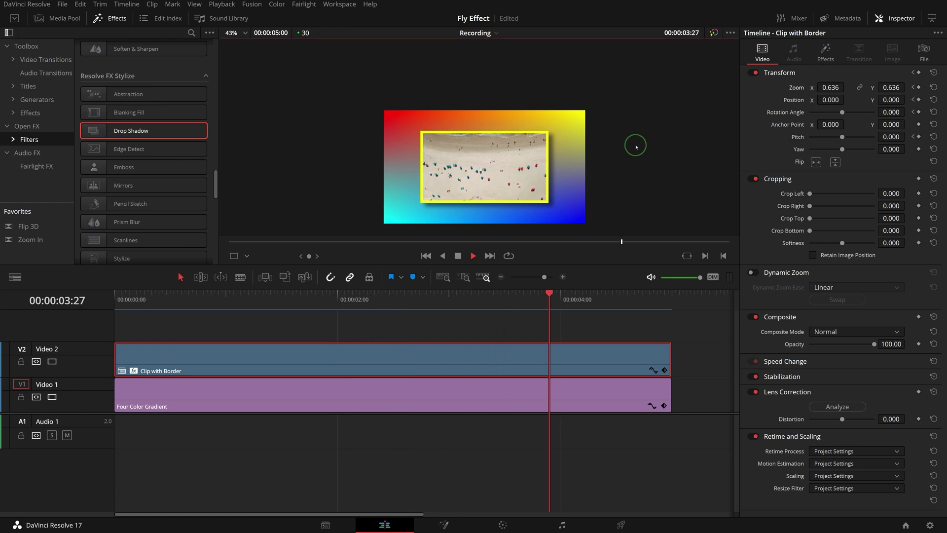
key(space)
scroll(625, 158, up, 2)
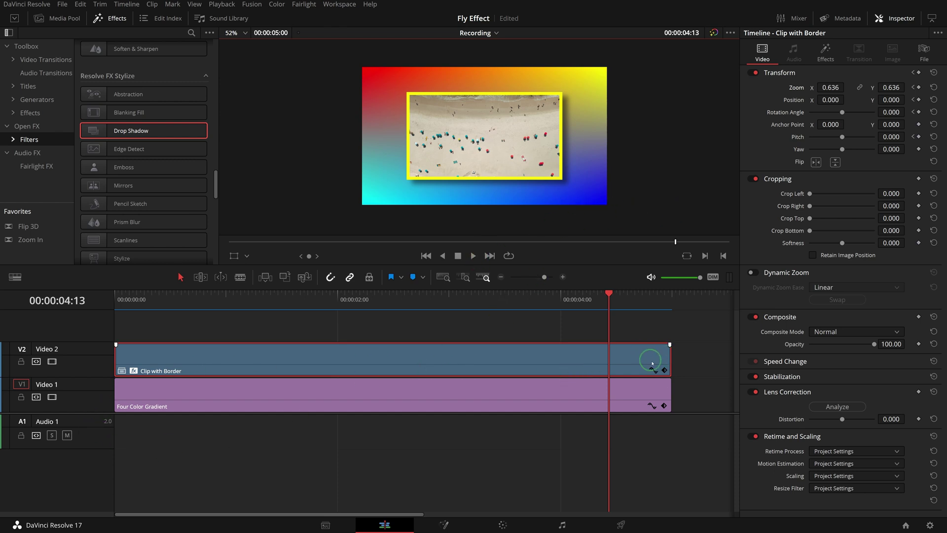
Expand the clip's Transform keyframe track and move from 00:00:01:15 to 00:00:03:15.
click(665, 370)
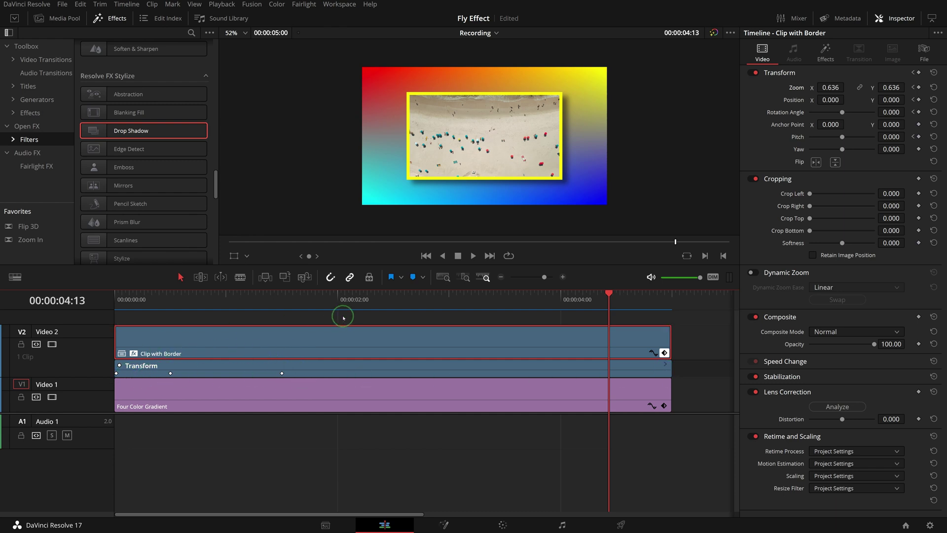
mouse_move(281, 294)
mouse_down()
mouse_move(294, 294)
mouse_move(284, 294)
mouse_up()
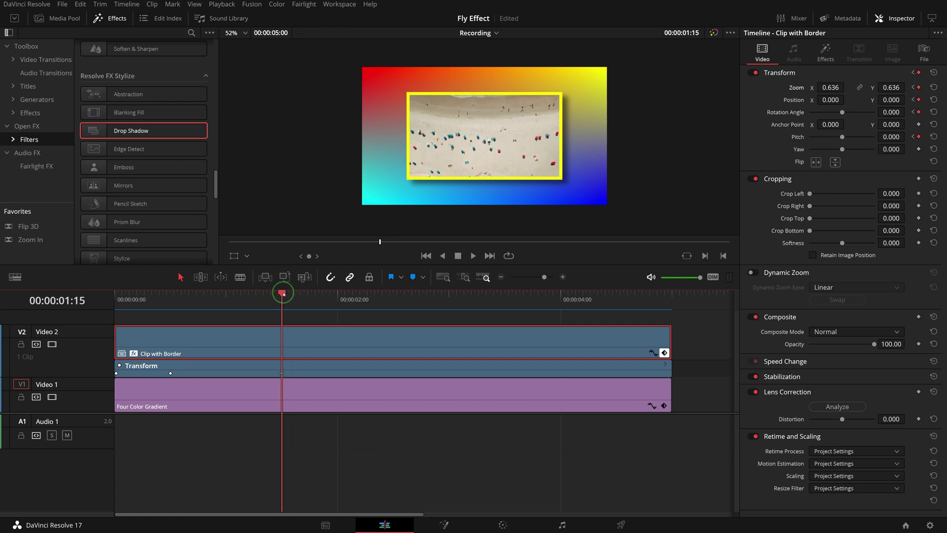
key(shift+Right)
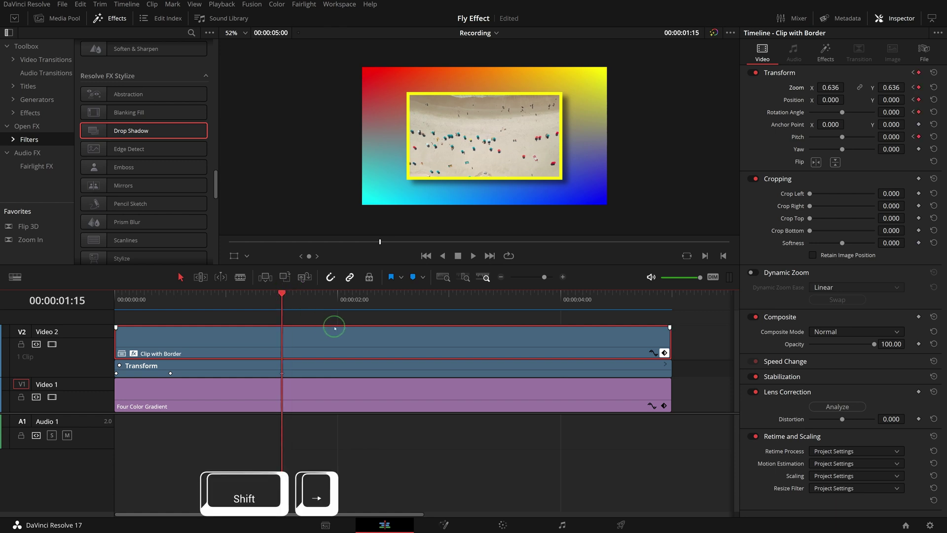
key(shift+Right)
key(shift+Right)
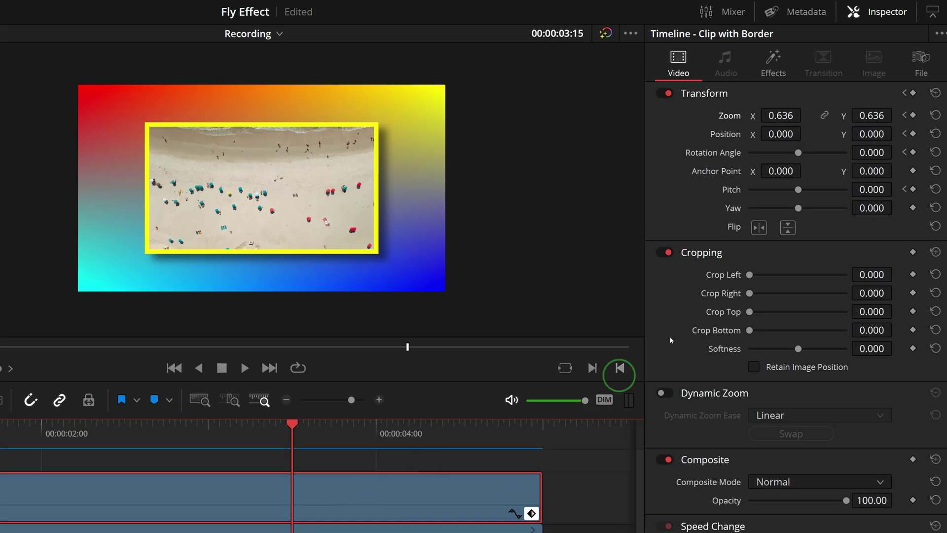
Add Zoom, Position, Rotation Angle and Pitch keyframes at 00:00:03:15 so the full-size clip holds.
click(913, 115)
click(914, 134)
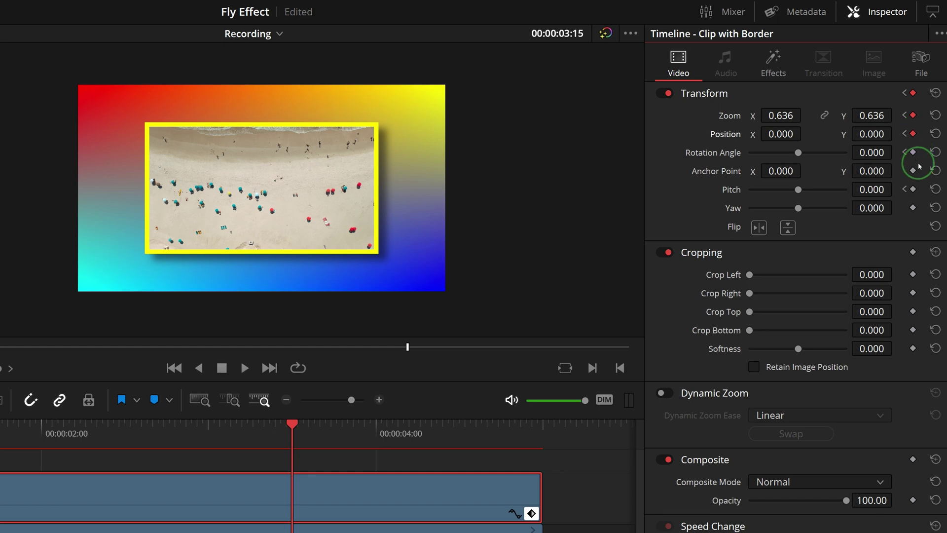
click(913, 152)
click(914, 190)
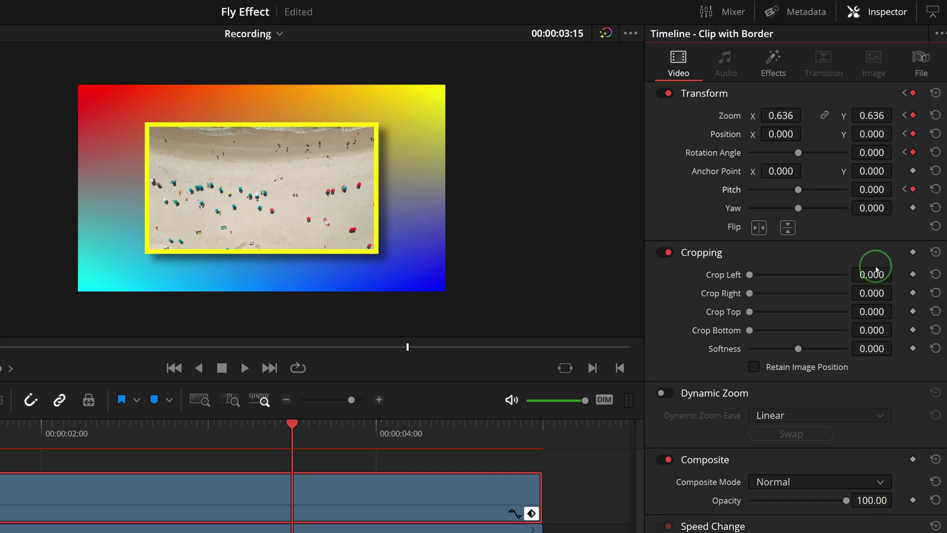
Jump one second ahead and shrink the clip to Zoom 0.200 × 0.100.
key(shift+Right)
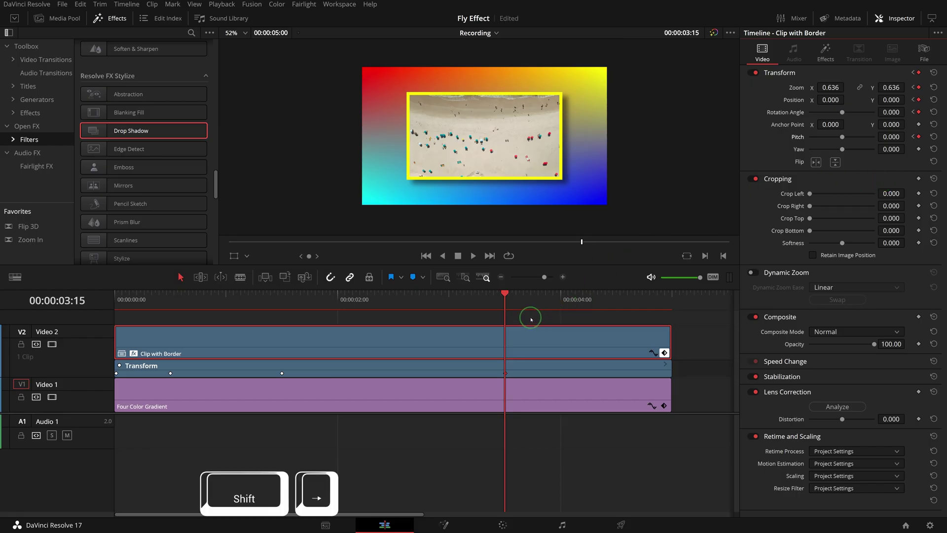
key(shift+Right)
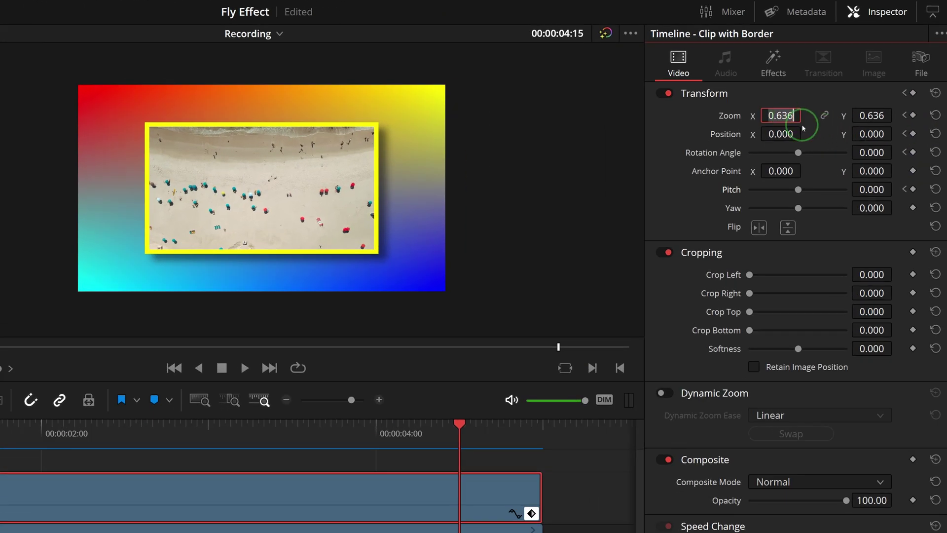
text(0.2)
key(Return)
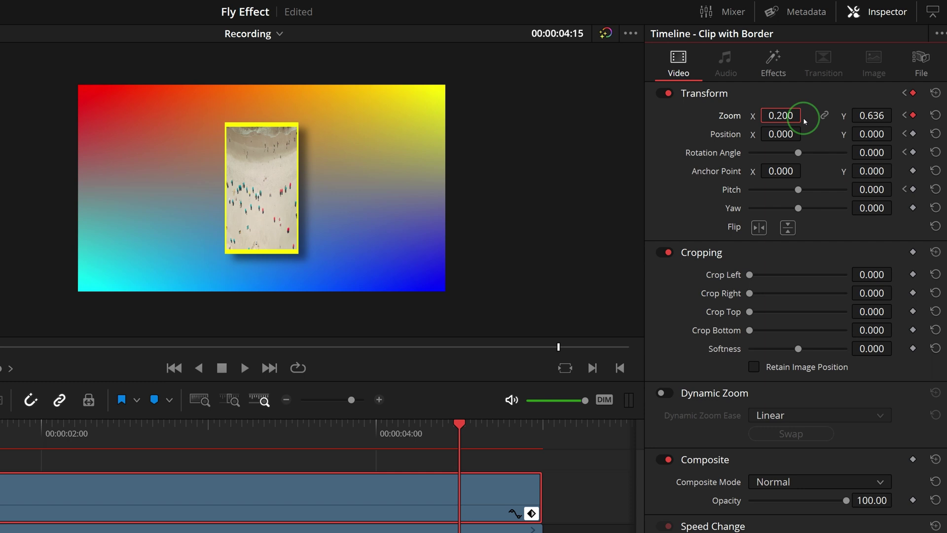
click(873, 115)
text(.)
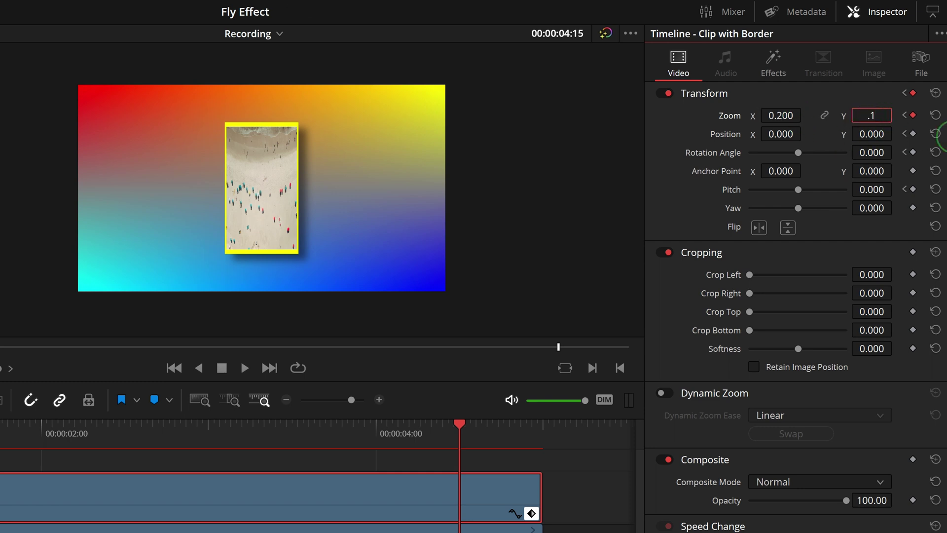
text(1)
key(Return)
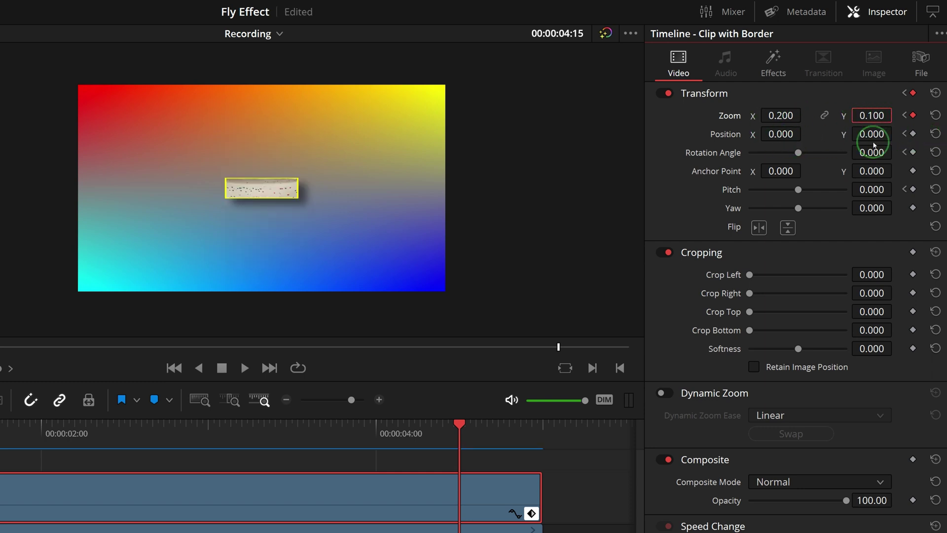
Keyframe Position and set Rotation Angle to -45 and Pitch to 0.100.
click(914, 134)
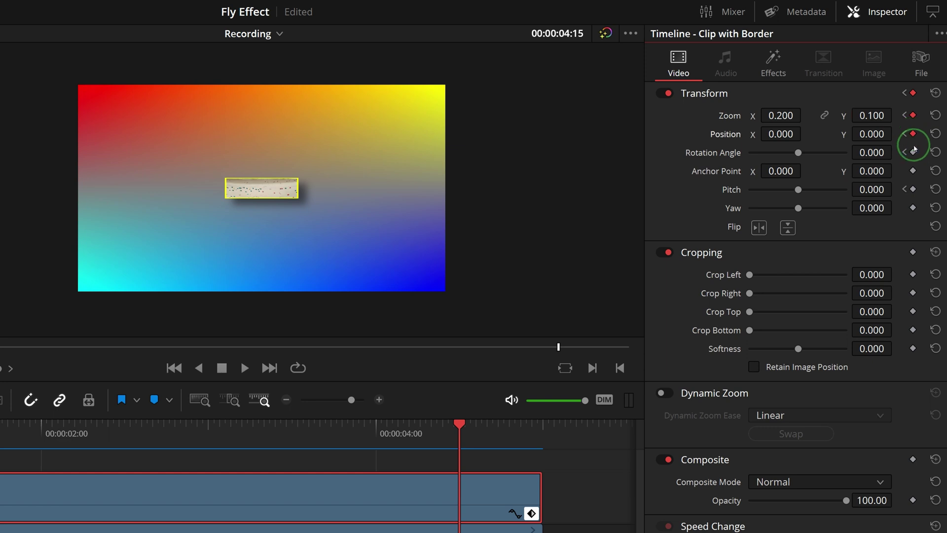
click(870, 152)
key(BackSpace)
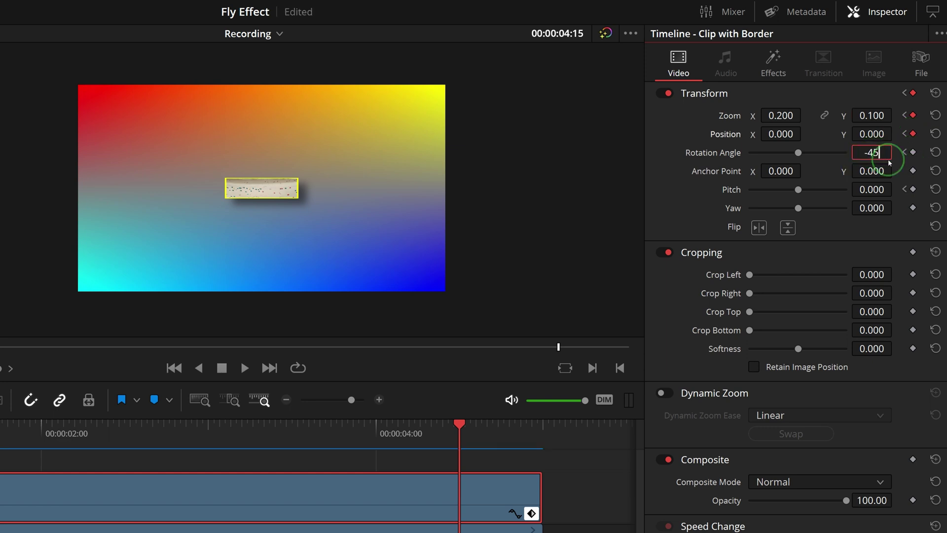
text(-45)
key(Return)
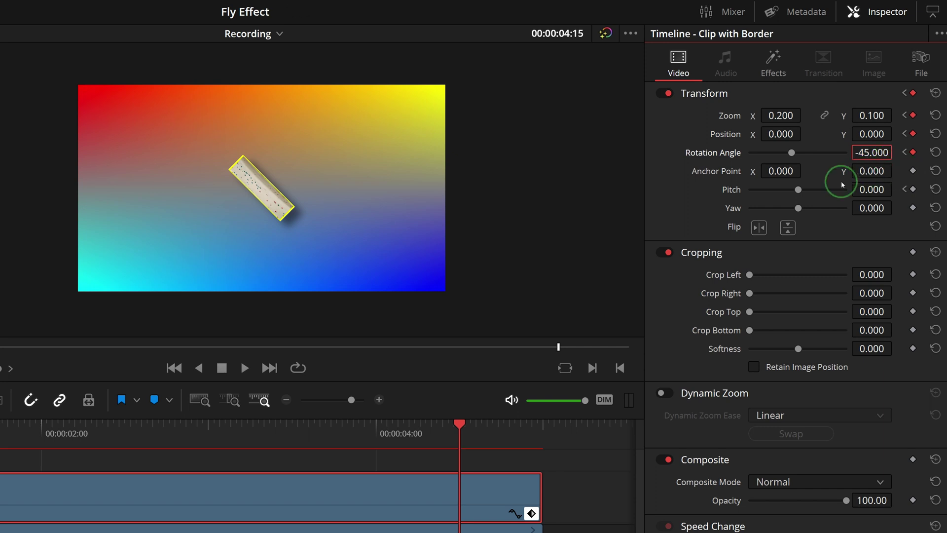
click(860, 189)
text(0.1)
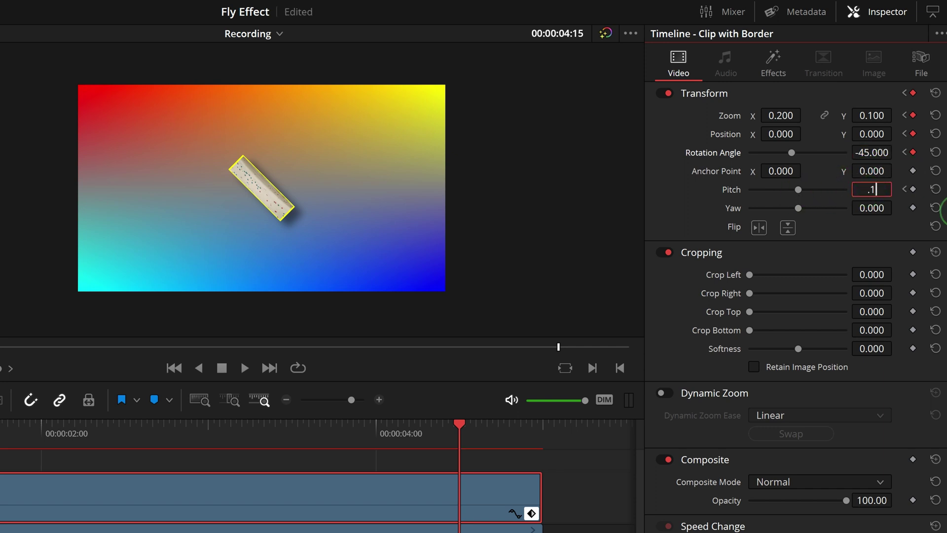
key(Return)
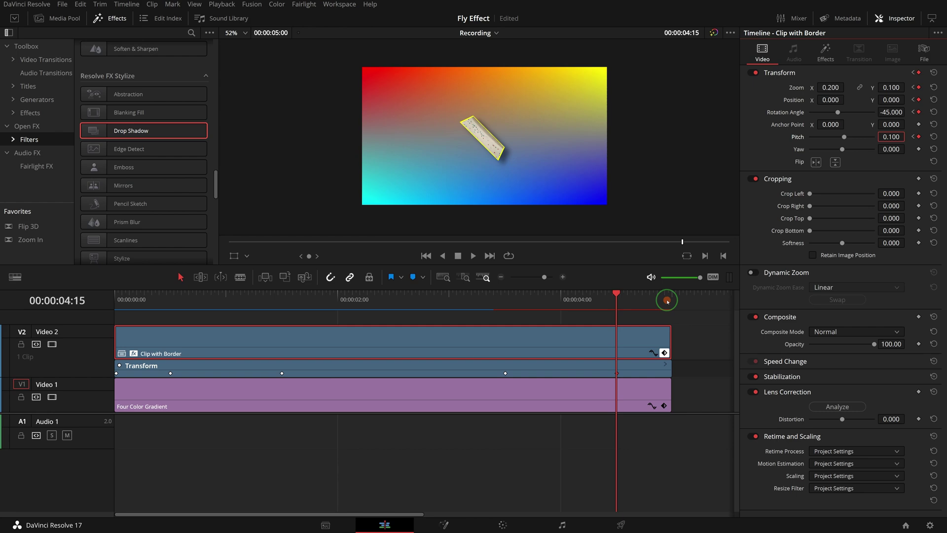
On the last frame, move the clip to the bottom-right corner along a smooth curved path.
click(537, 432)
key(Left)
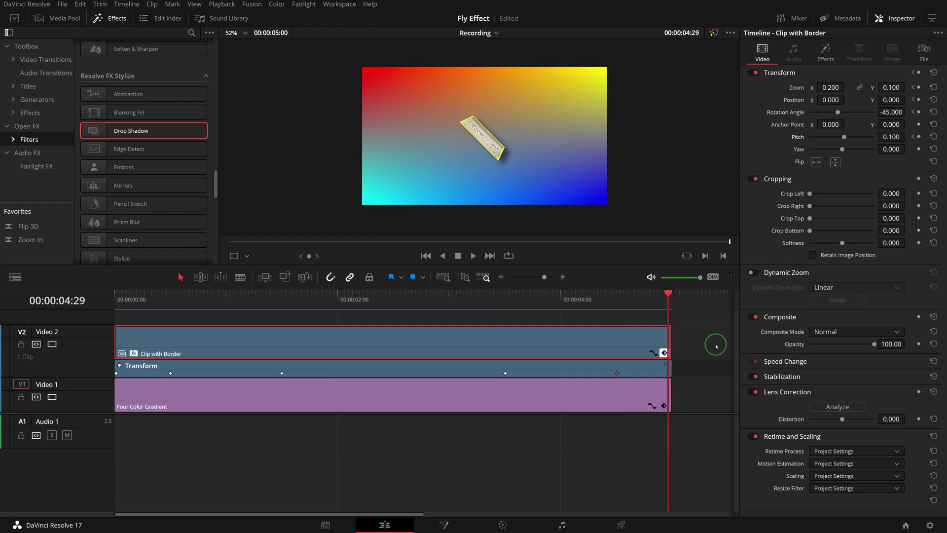
click(233, 256)
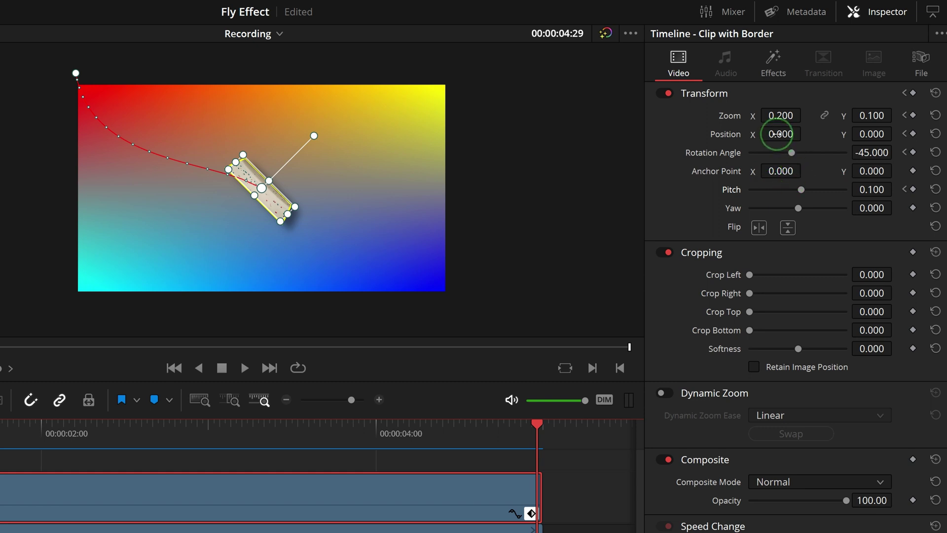
drag(777, 133, 365, 179)
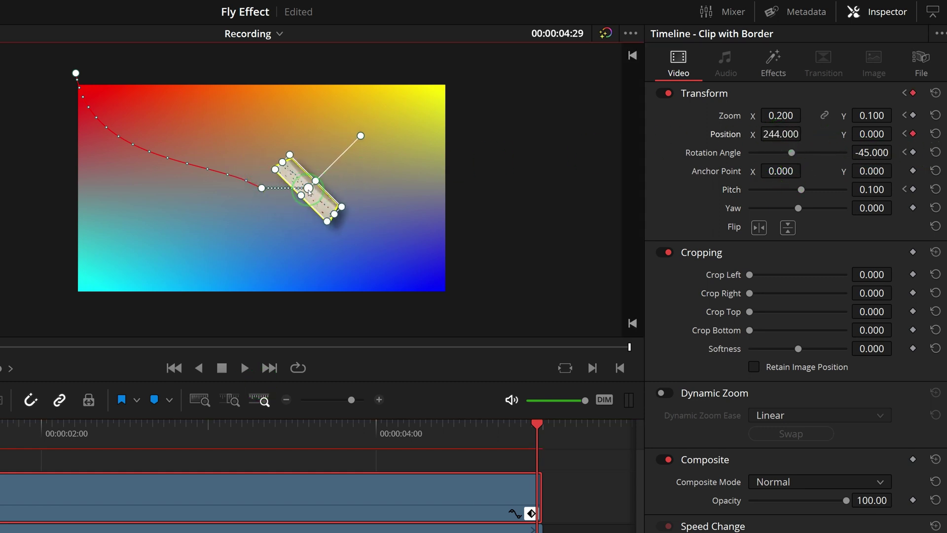
drag(308, 188, 459, 301)
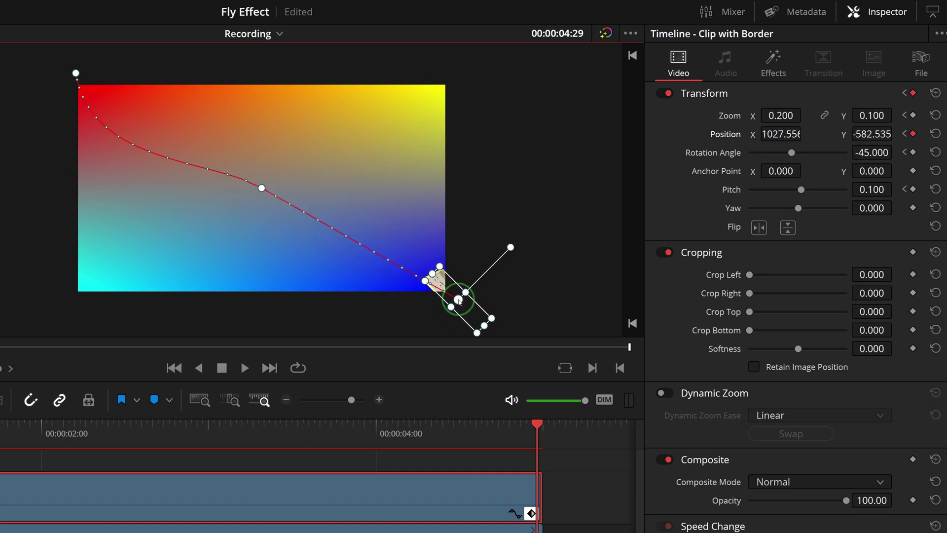
right_click(458, 301)
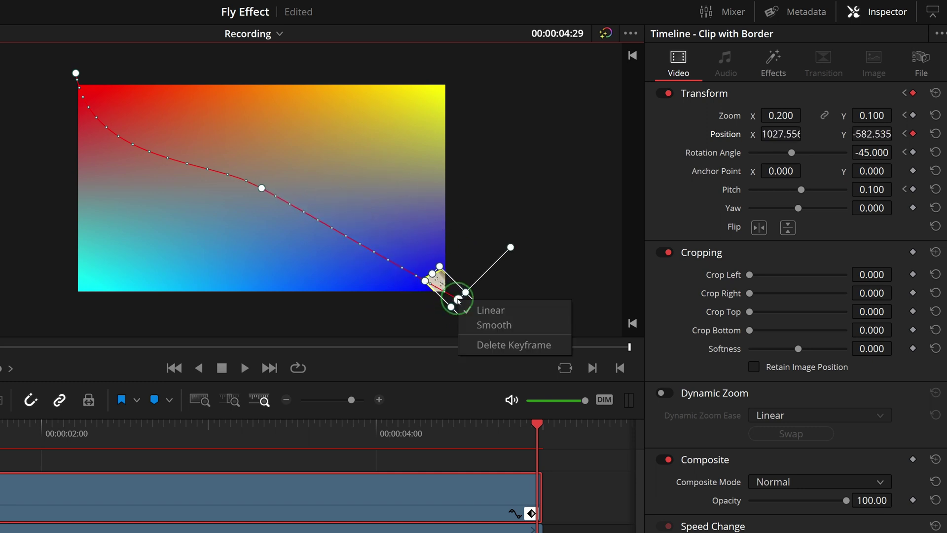
click(489, 327)
drag(412, 271, 462, 287)
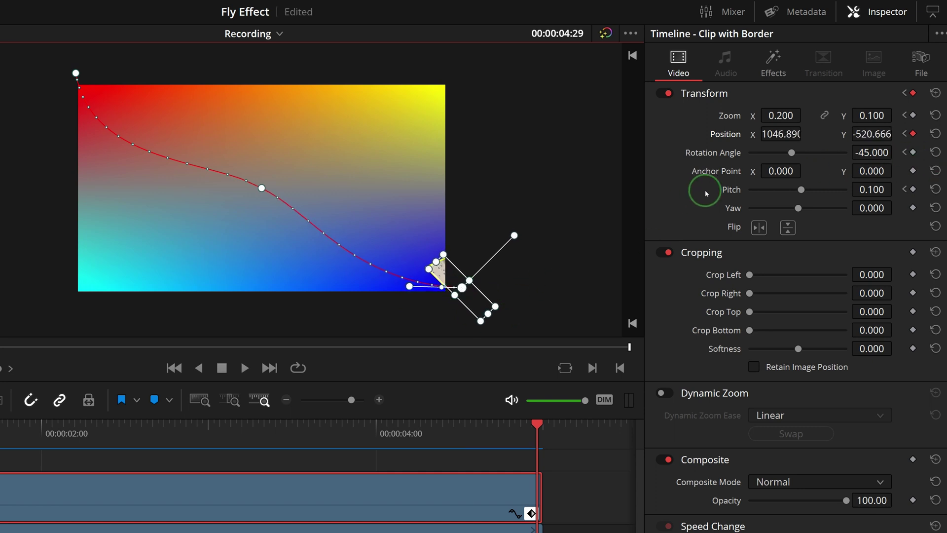
Set Rotation Angle back to 0 and shrink the clip to Zoom 0.020 × 0.010.
click(872, 153)
text(0)
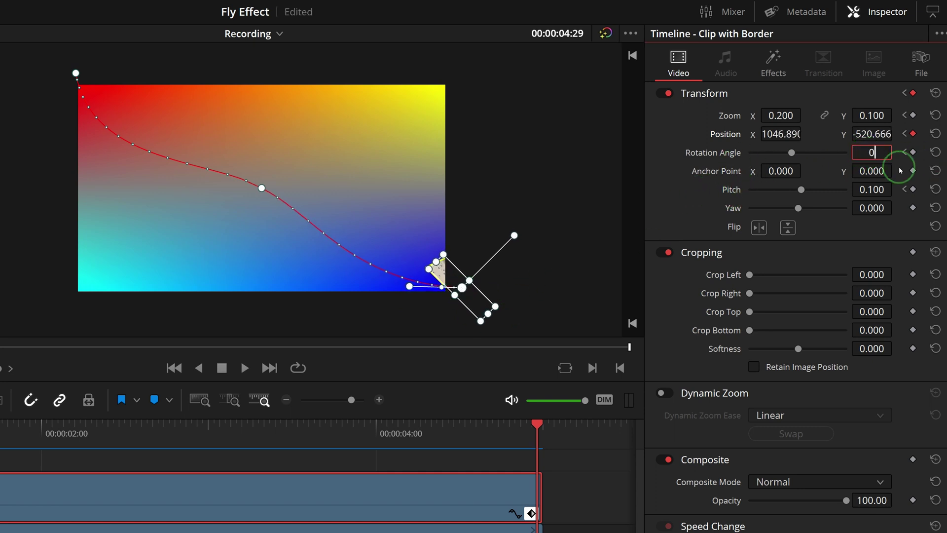
key(Return)
click(781, 116)
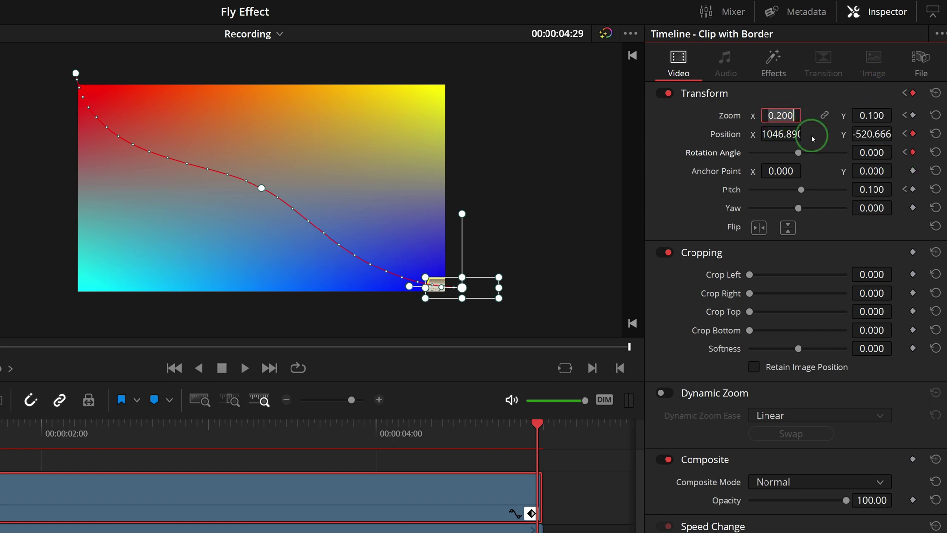
text(0.02)
key(Return)
click(871, 121)
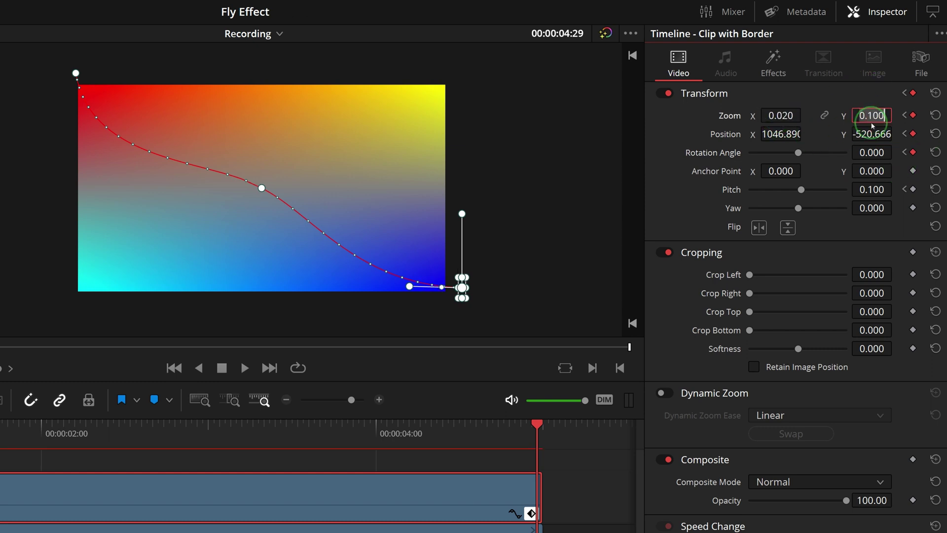
text(.01)
key(Return)
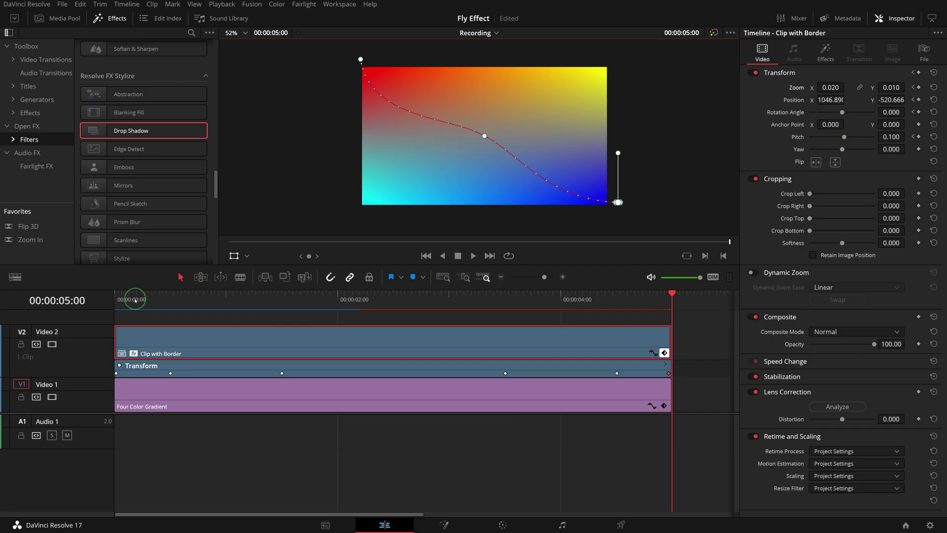
Play the fly-in/out animation from the timeline start, then zoom the timeline out past the clips.
click(123, 300)
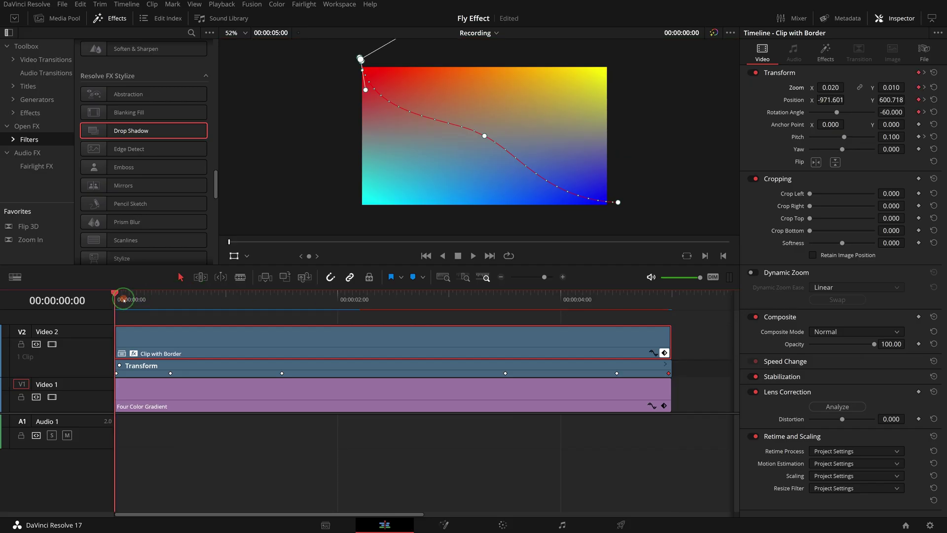
key(space)
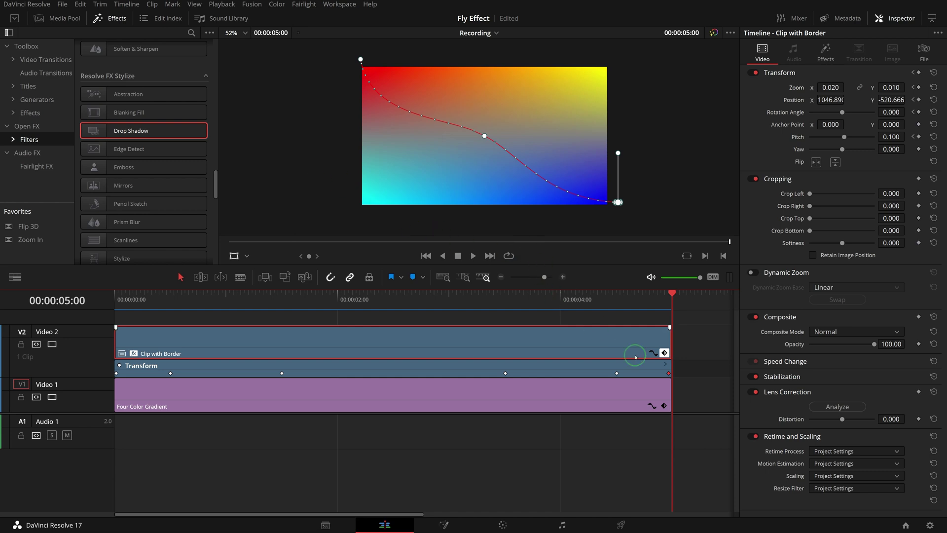
scroll(586, 352, down, 8)
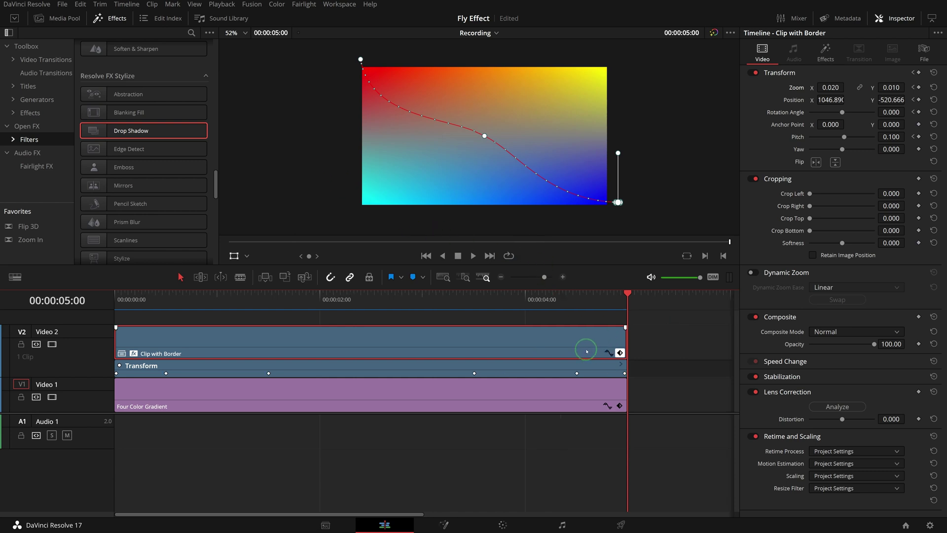
scroll(531, 354, down, 3)
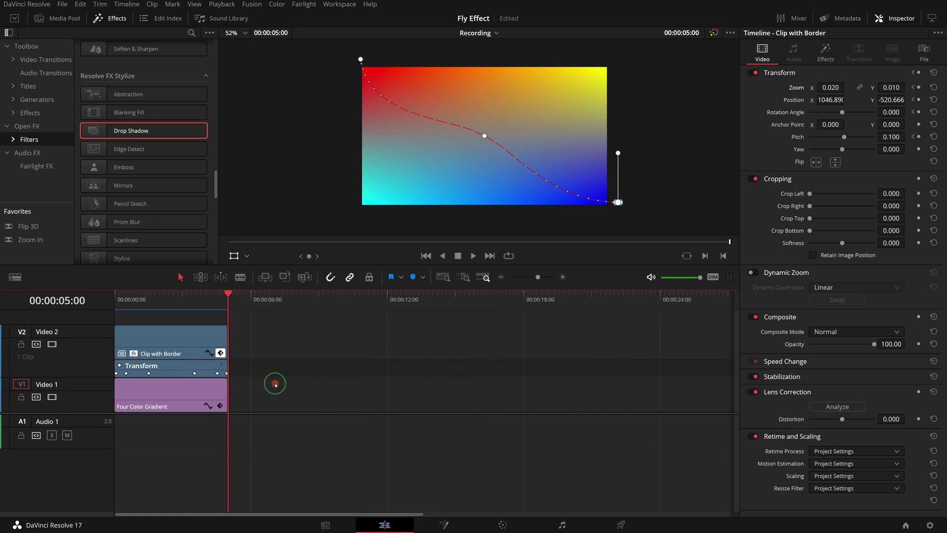
Copy Clip with Border and its Four Color Gradient to 00:00:06:01 and reveal the copy's Transform keyframes.
drag(252, 404, 342, 335)
click(251, 303)
click(317, 335)
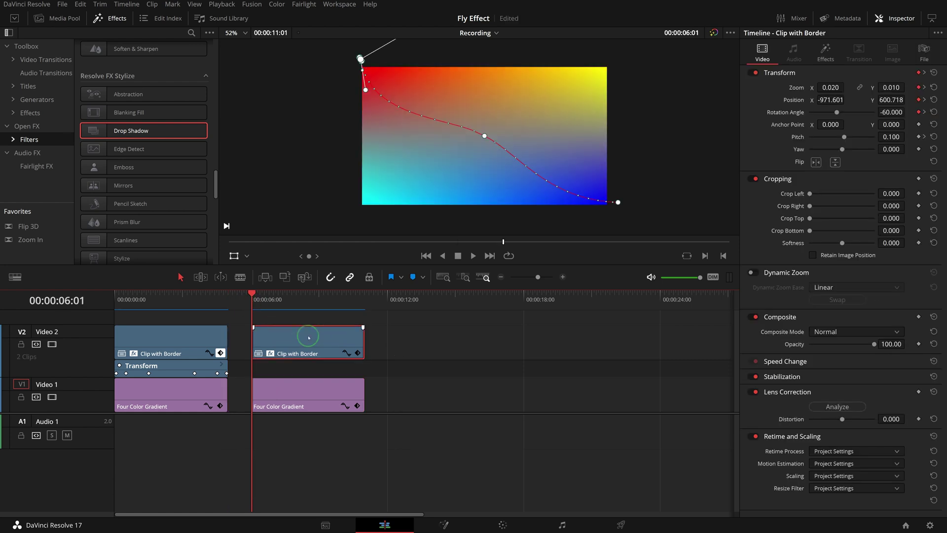
click(358, 353)
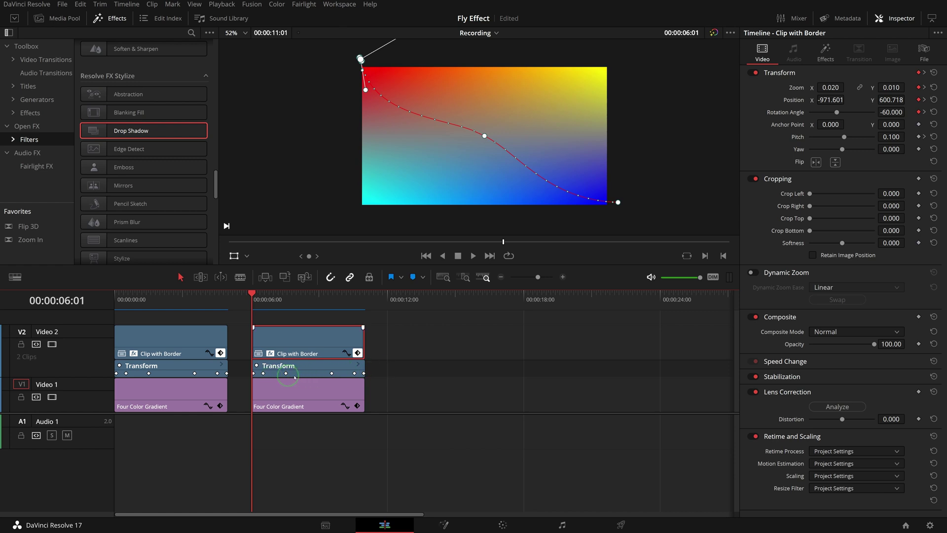
Move the copy's motion path start point to the top-right corner of the frame.
drag(261, 310, 253, 296)
drag(361, 60, 609, 63)
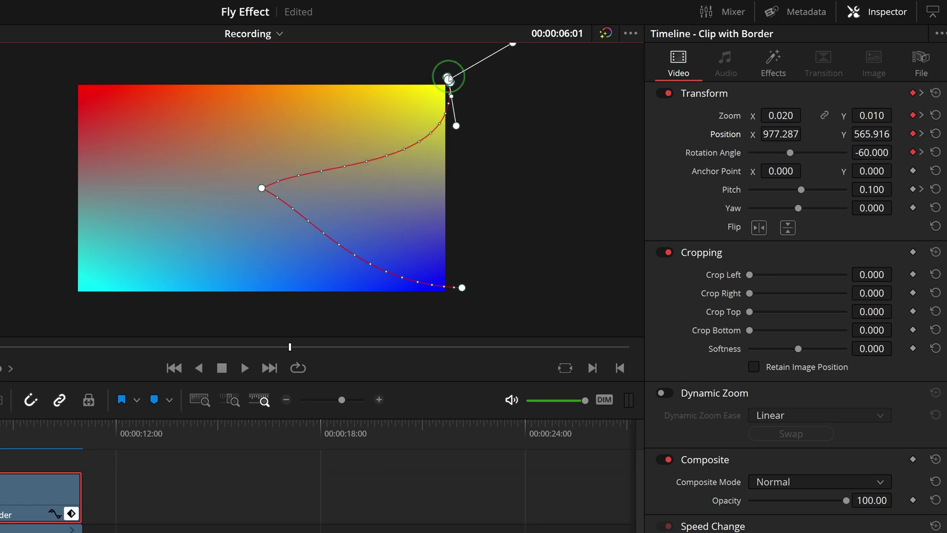
drag(448, 78, 450, 78)
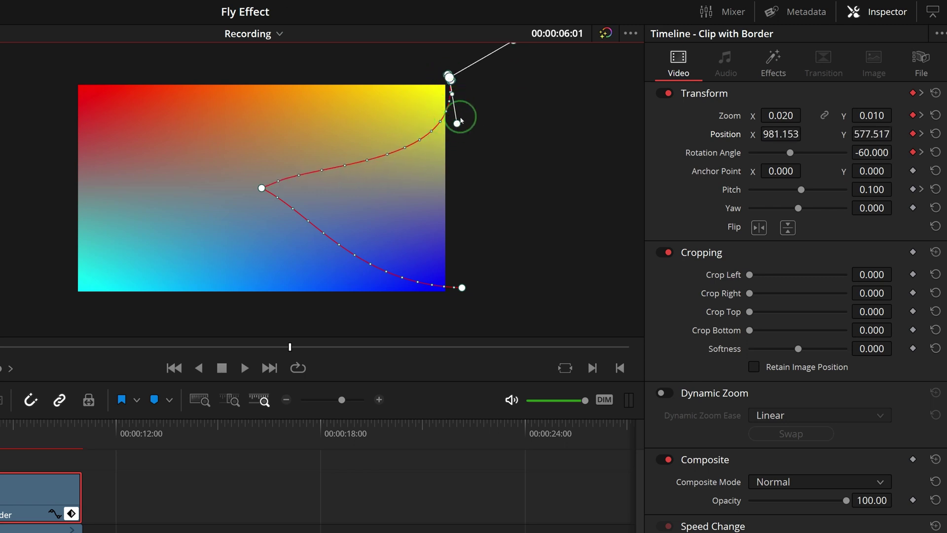
drag(458, 124, 447, 81)
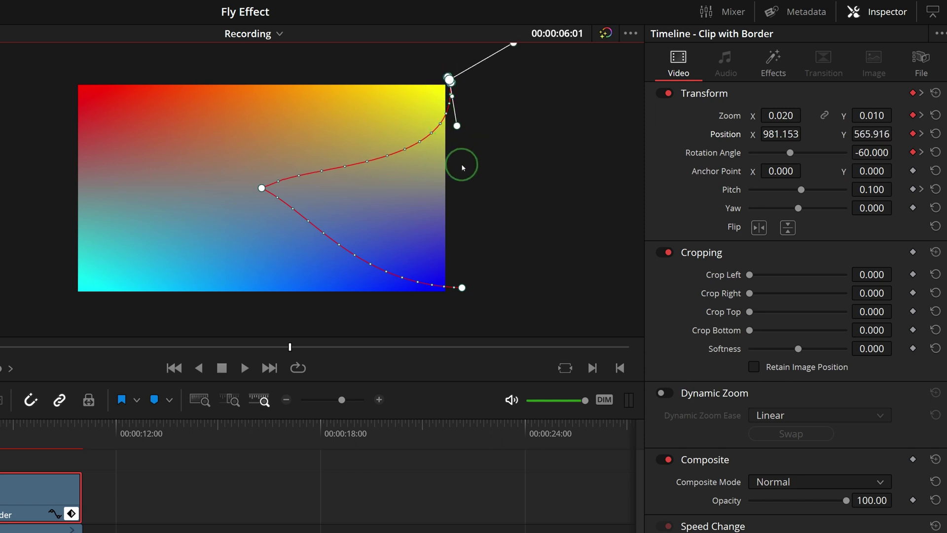
Set the copy's Zoom to 0.200 × 0.100 and Rotation Angle to 60.
click(781, 115)
double_click(790, 118)
text(.)
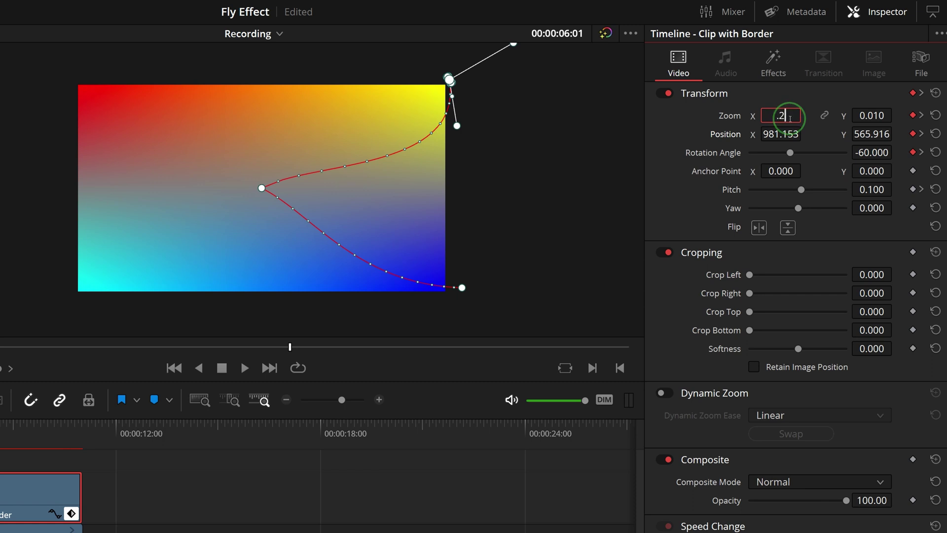
text(2)
key(Tab)
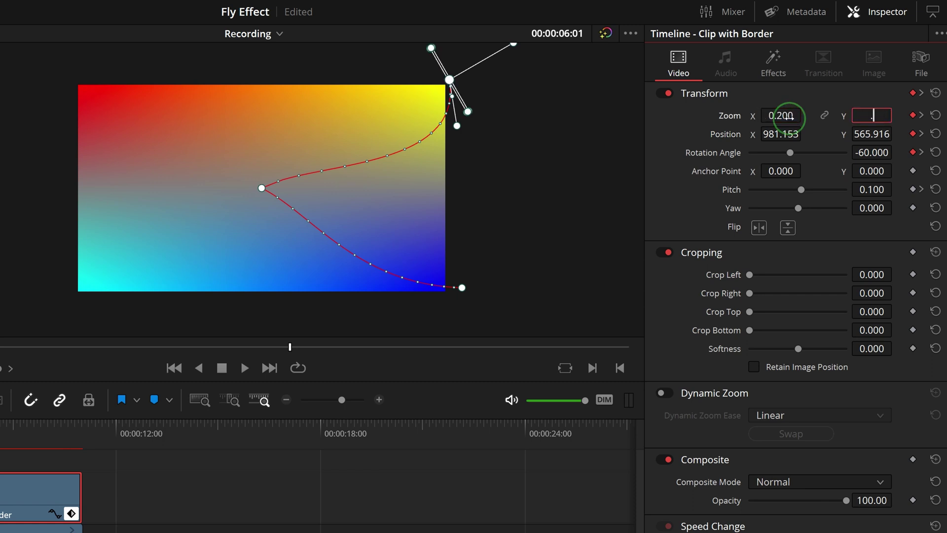
text(.1)
key(Tab)
click(891, 155)
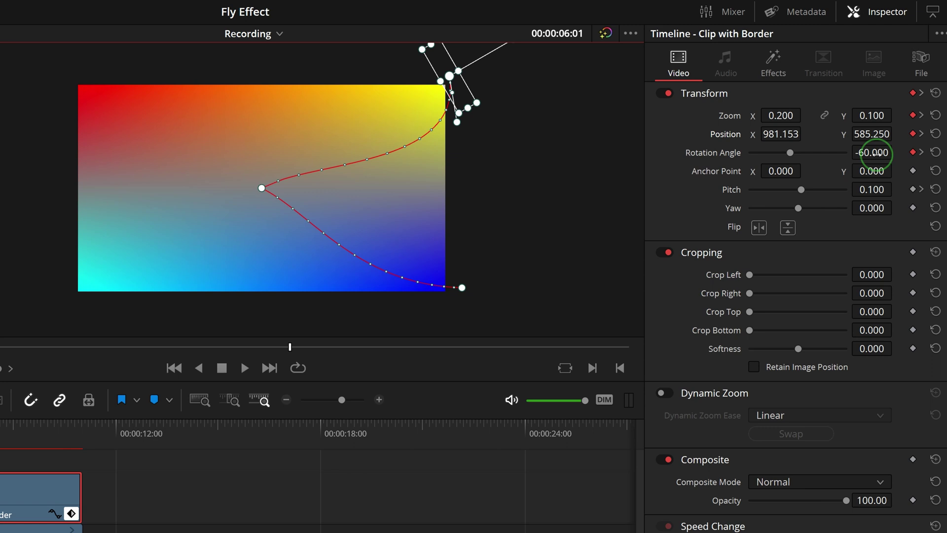
text(60)
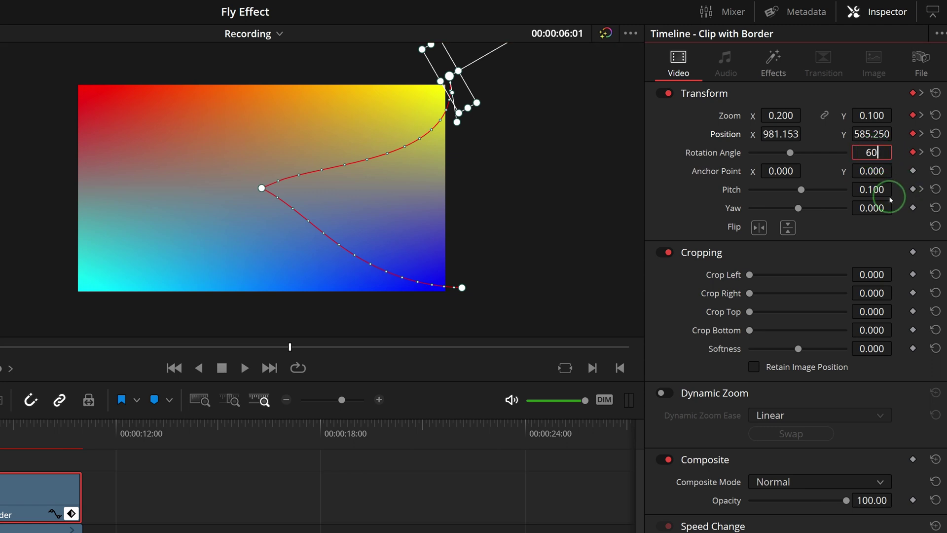
key(Return)
Bend the motion path curve near the clip and shrink its Zoom to 0.020 × 0.010.
scroll(488, 197, up, 5)
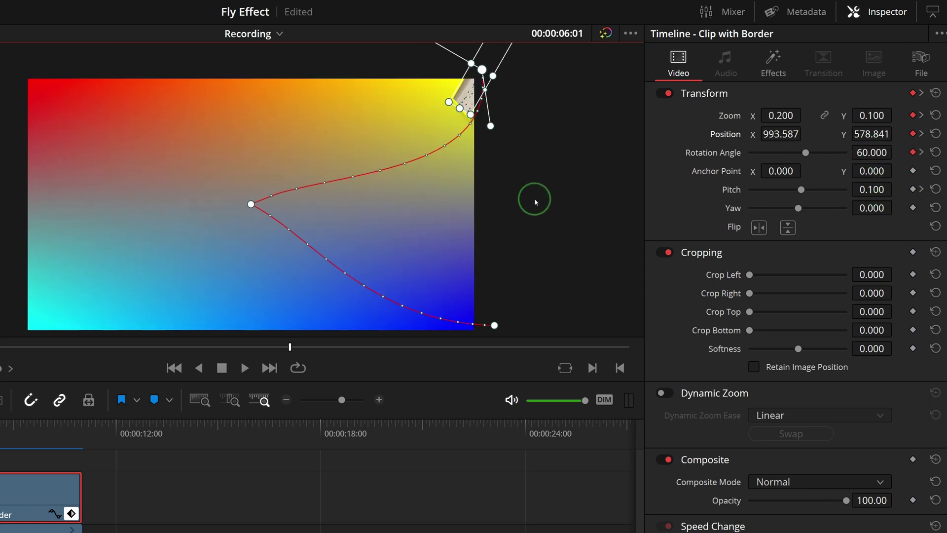
drag(432, 168, 476, 148)
scroll(558, 192, down, 5)
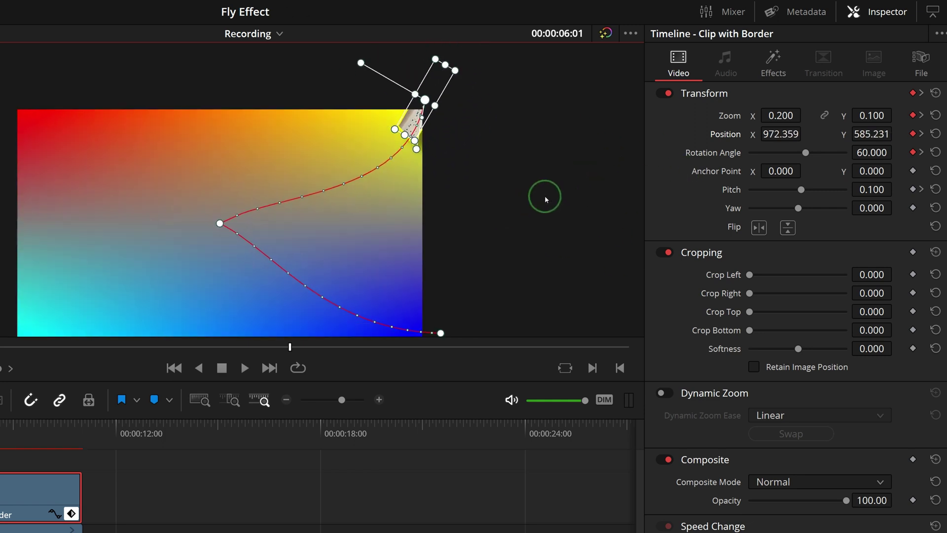
click(783, 115)
text(0.02)
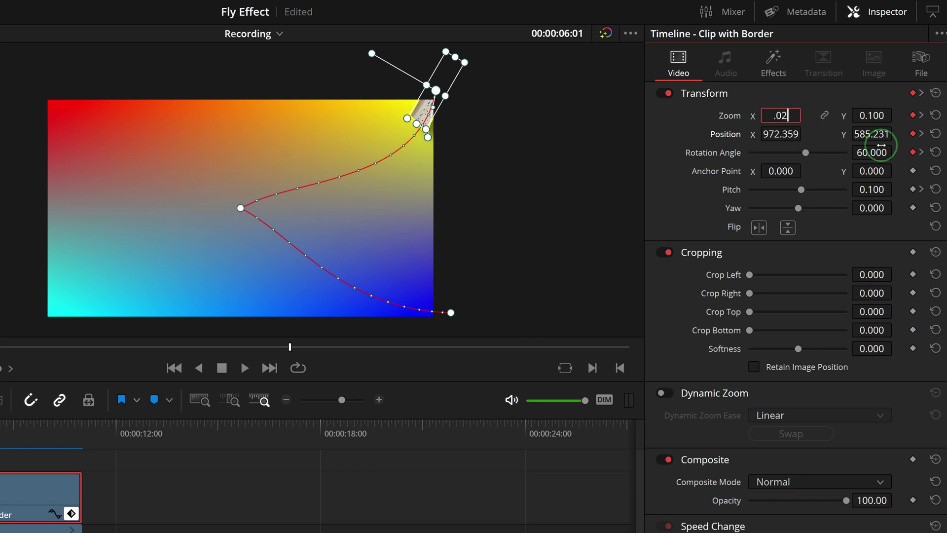
key(Return)
click(873, 116)
text(0.01)
key(Return)
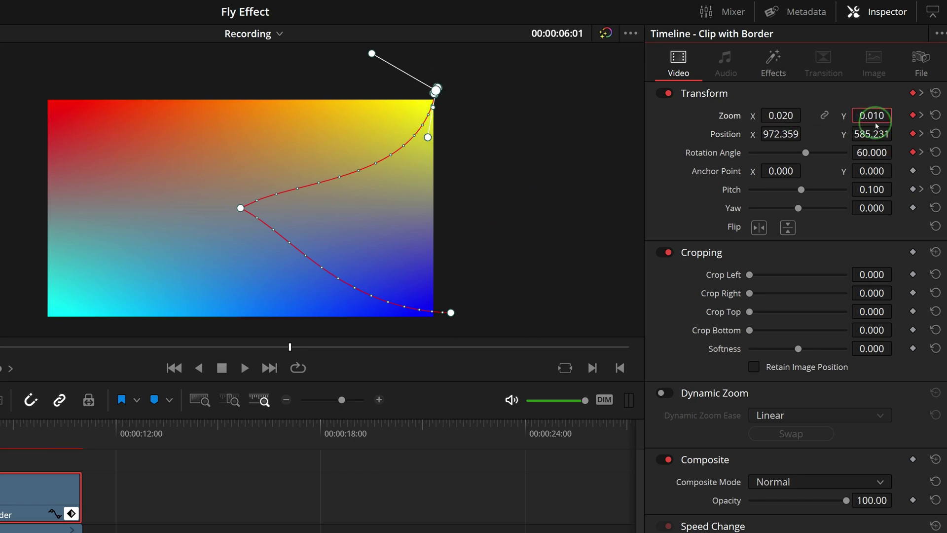
click(19, 505)
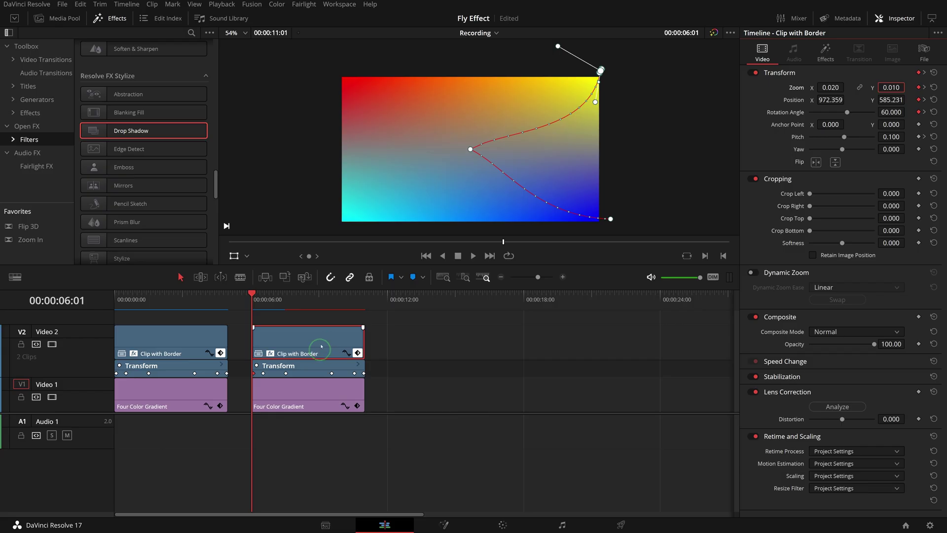
At the clip's end, drag the card to the bottom-left and set Zoom to 0.200 × 0.100.
click(365, 305)
scroll(603, 194, up, 2)
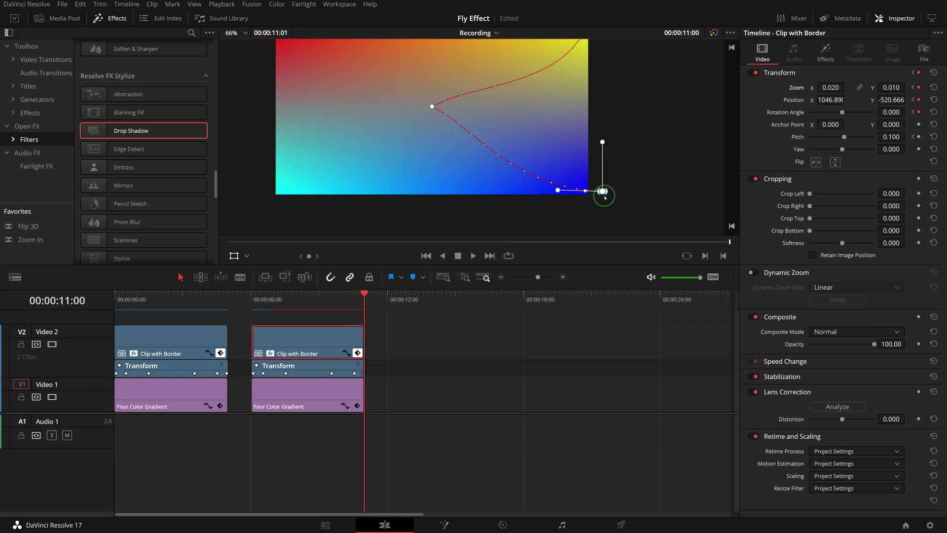
drag(622, 213, 328, 214)
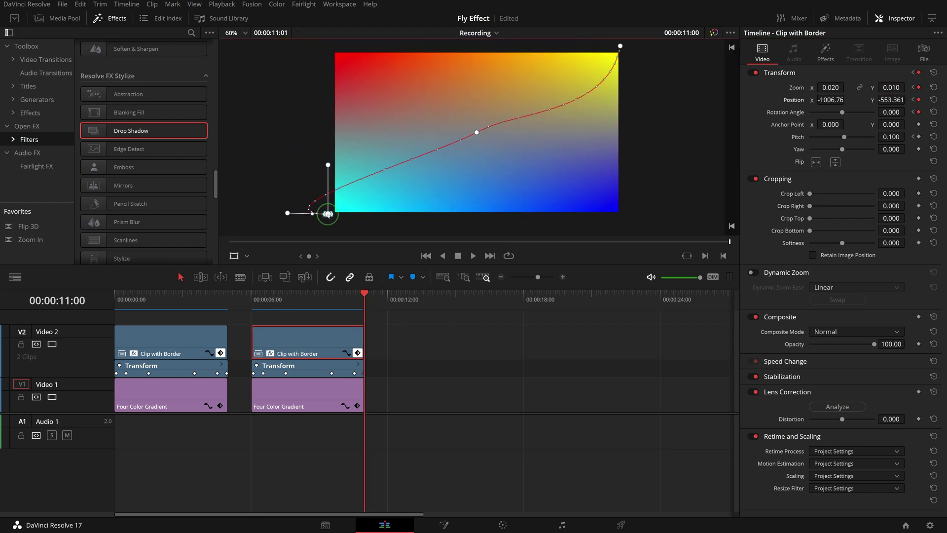
click(831, 88)
text(0.2)
key(Return)
click(891, 87)
text(0.1)
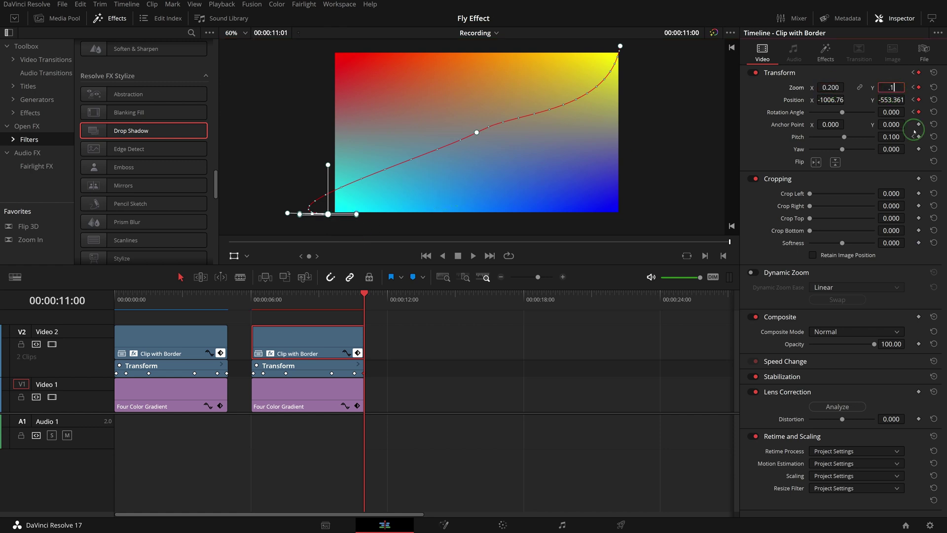
key(Return)
Reshape the path near its bottom-left end and shrink the zoom back to 0.020 × 0.010.
scroll(389, 205, up, 3)
drag(331, 167, 433, 182)
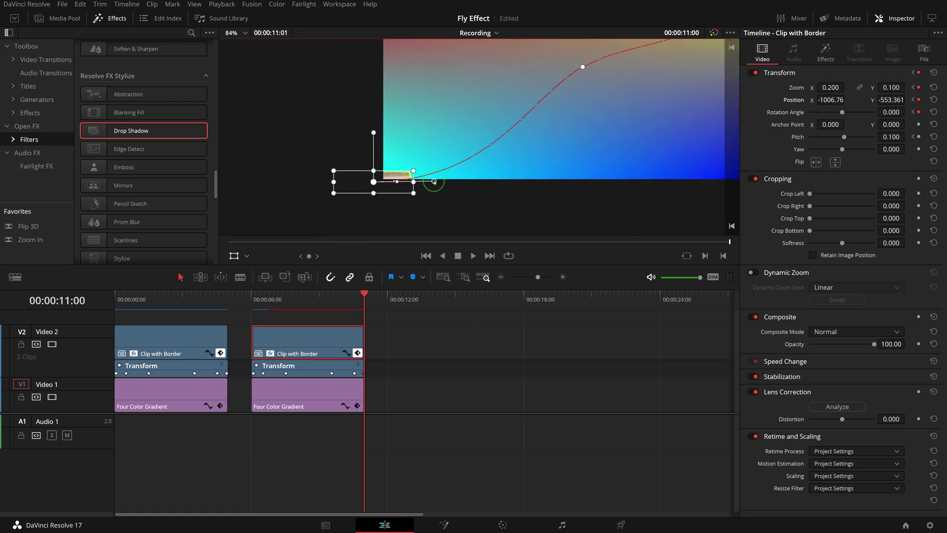
scroll(544, 188, down, 3)
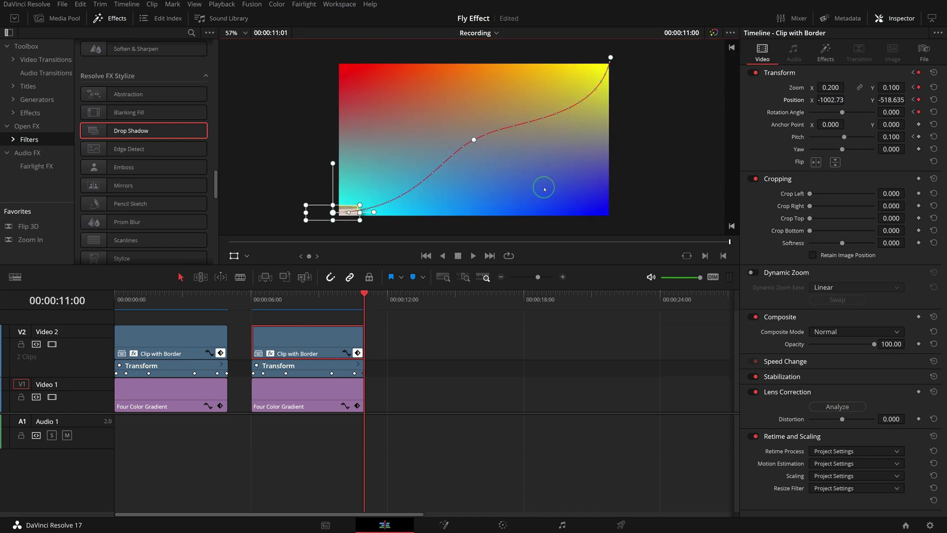
click(831, 89)
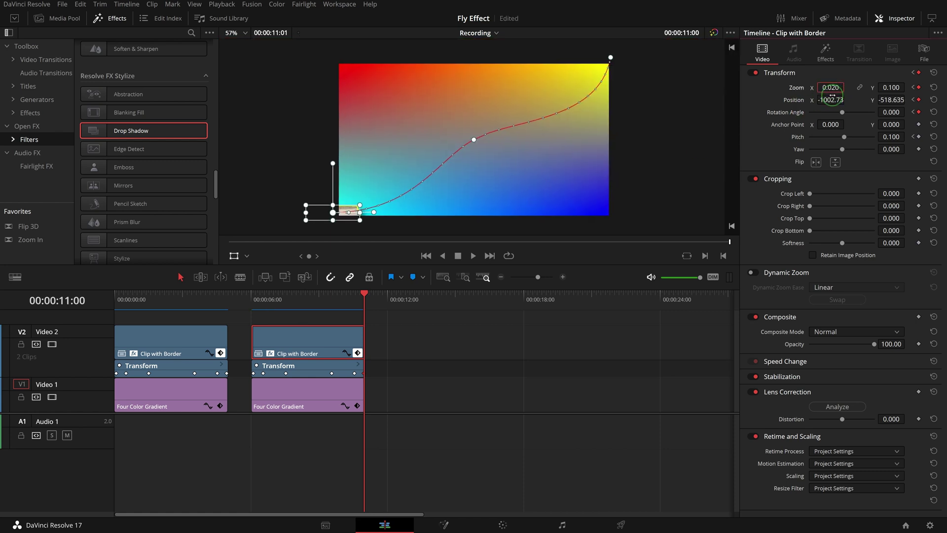
key(Return)
click(891, 87)
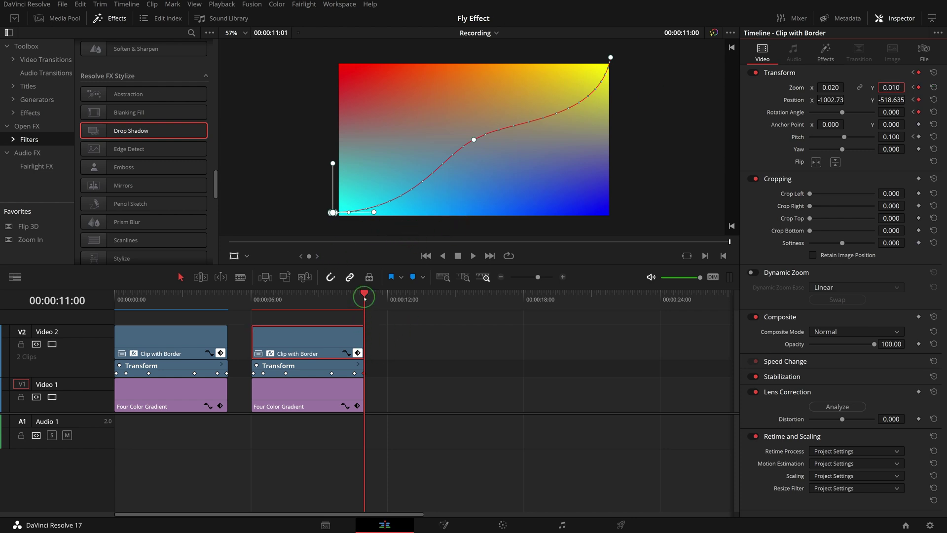
At 00:00:10:16, set the copied card's Rotation Angle to 45.
drag(364, 296, 354, 295)
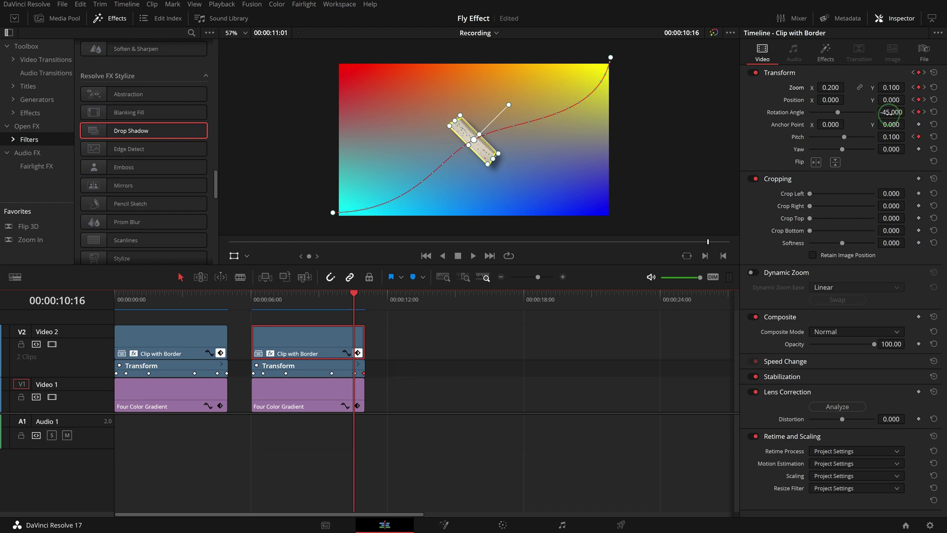
click(891, 112)
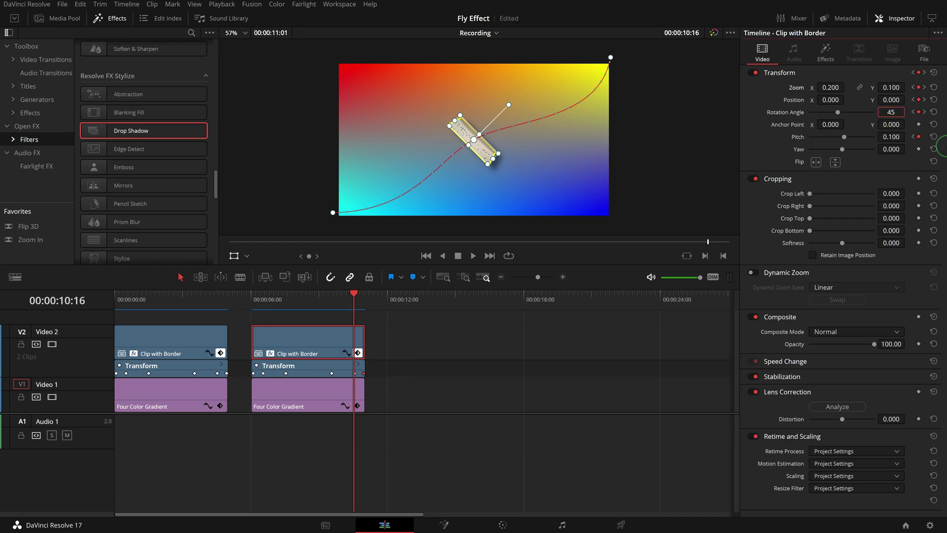
key(Return)
Save the project and play the fly animation from 00:00:06:01.
key(ctrl+s)
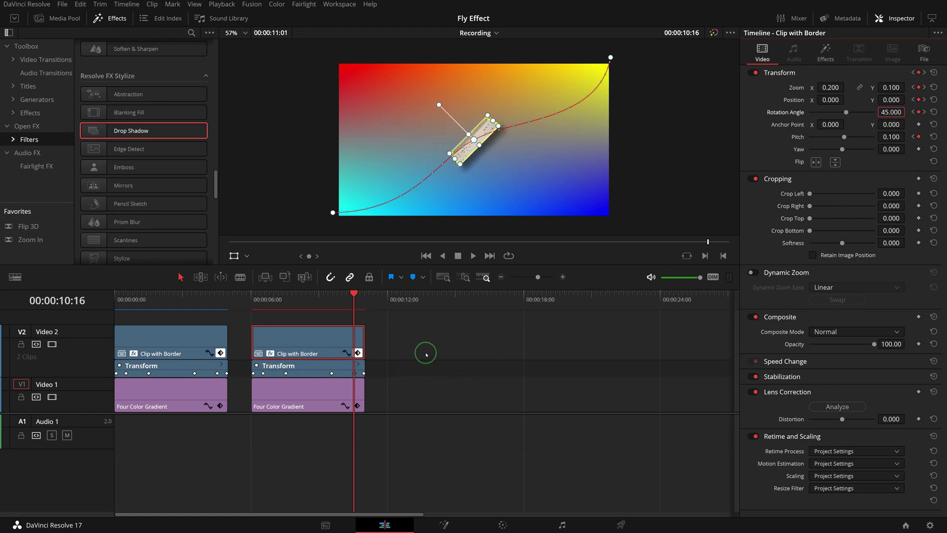
click(434, 189)
click(253, 303)
key(space)
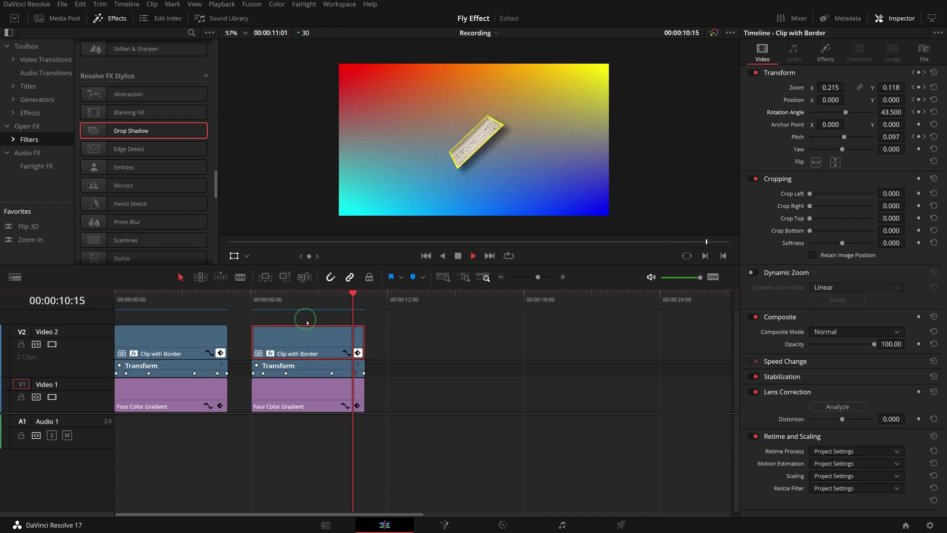
Duplicate the fly clips further right to make four copies, play them, and show the Media Pool bin list.
drag(326, 337, 496, 330)
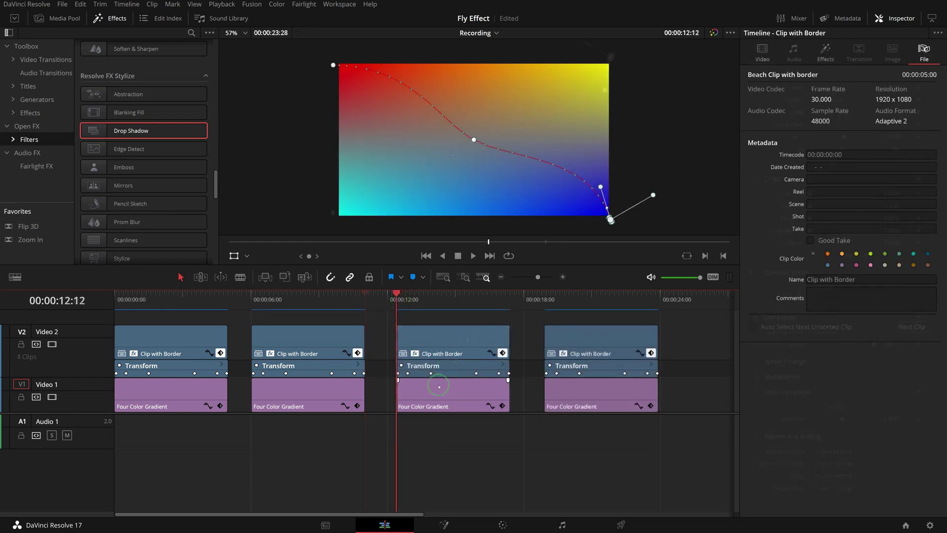
key(space)
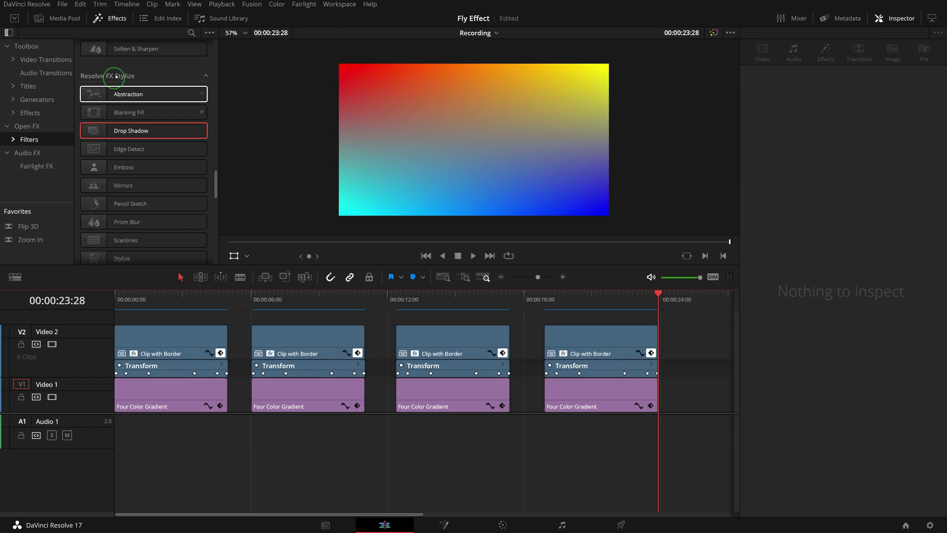
click(59, 18)
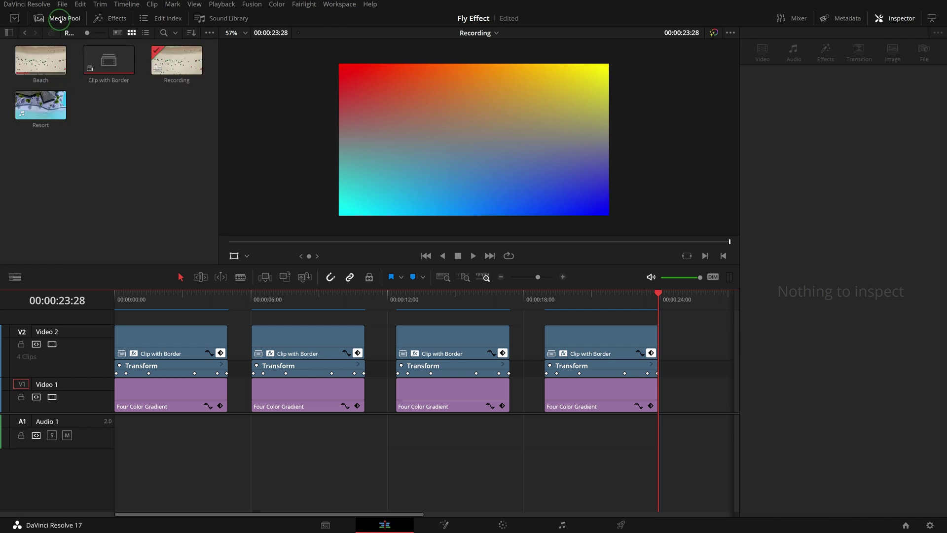
click(8, 33)
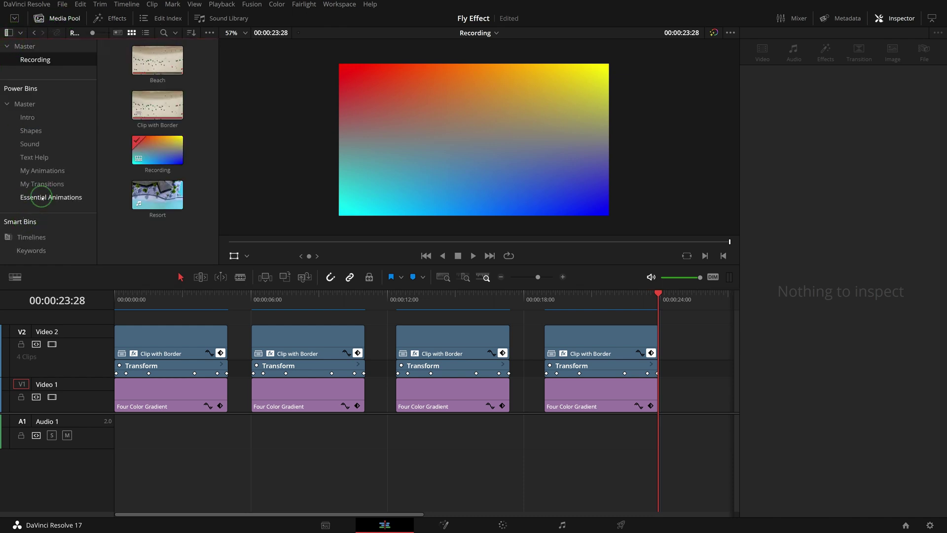
Try dropping the first Clip with Border into Essential Animations, dismiss the refusal, and preview 00:00:02:10.
click(68, 203)
click(182, 339)
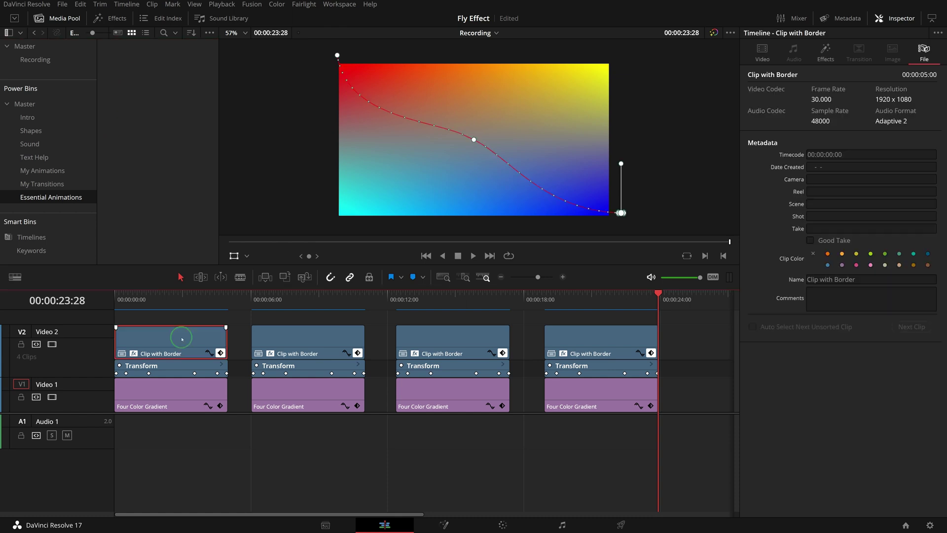
drag(182, 339, 157, 182)
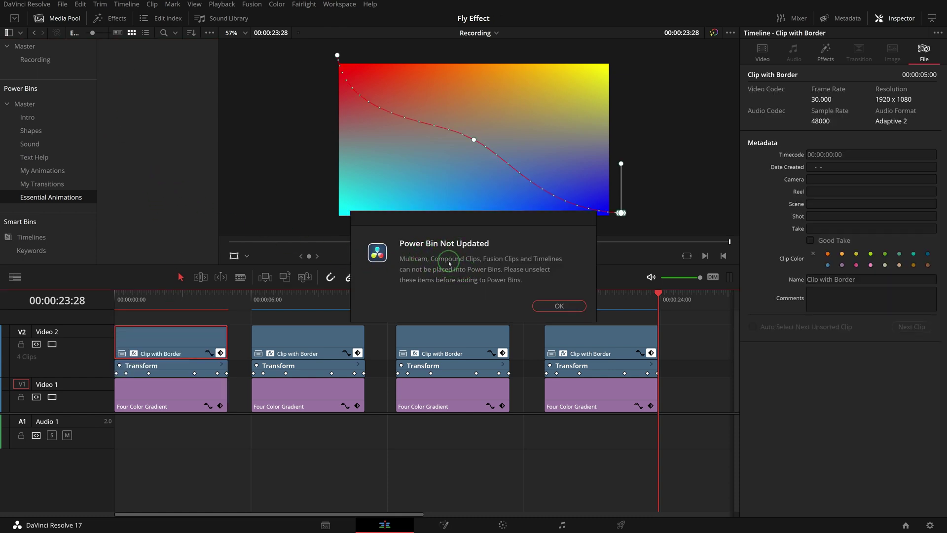
click(551, 306)
click(171, 313)
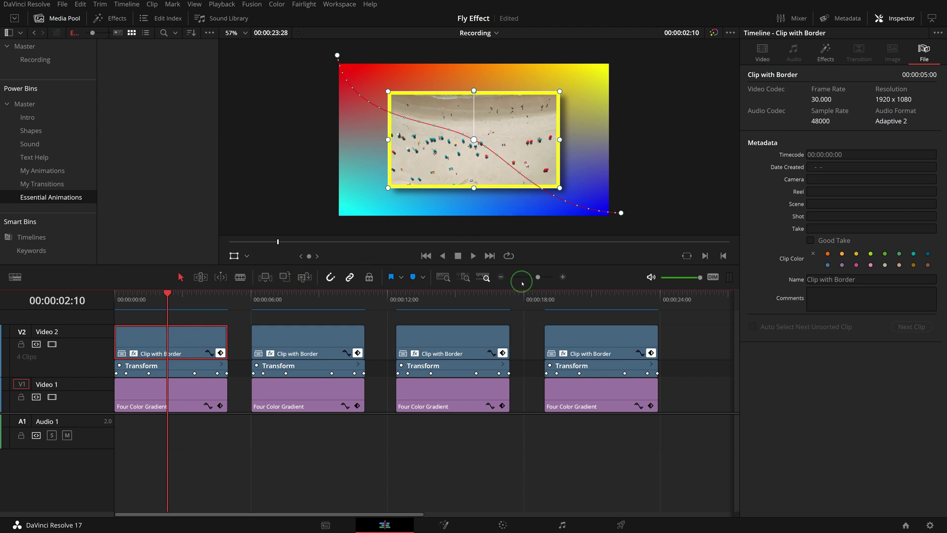
Add a Text+ title from the effects library after the last clips on the timeline.
scroll(533, 383, right, 5)
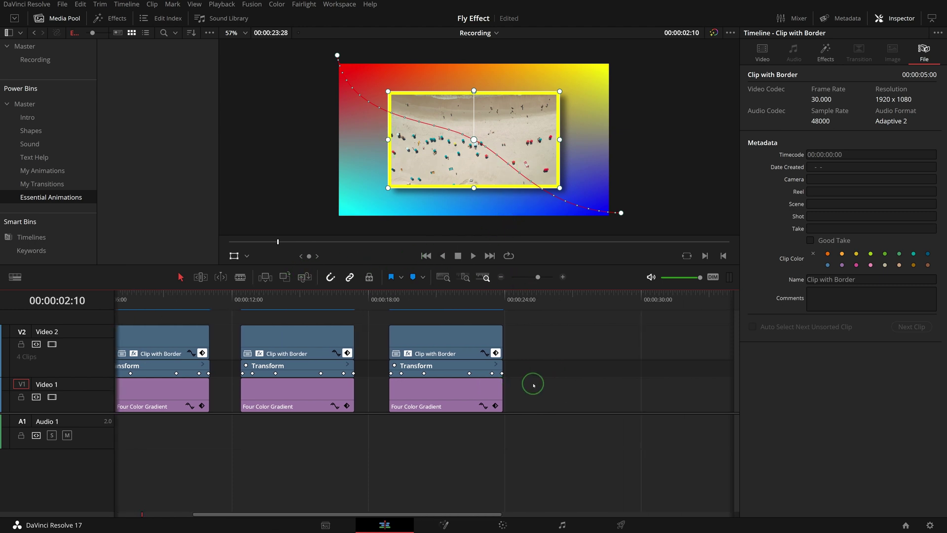
click(108, 19)
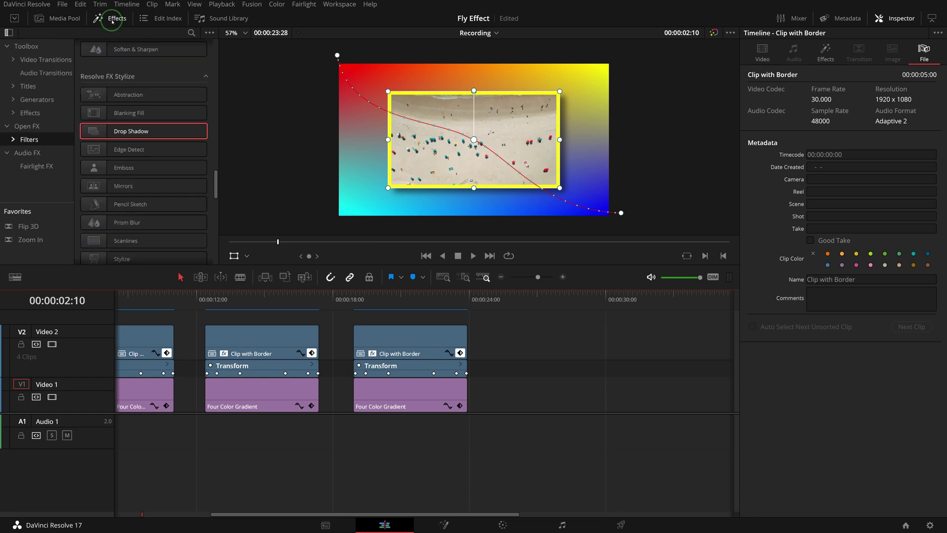
click(28, 84)
drag(133, 150, 573, 347)
click(573, 347)
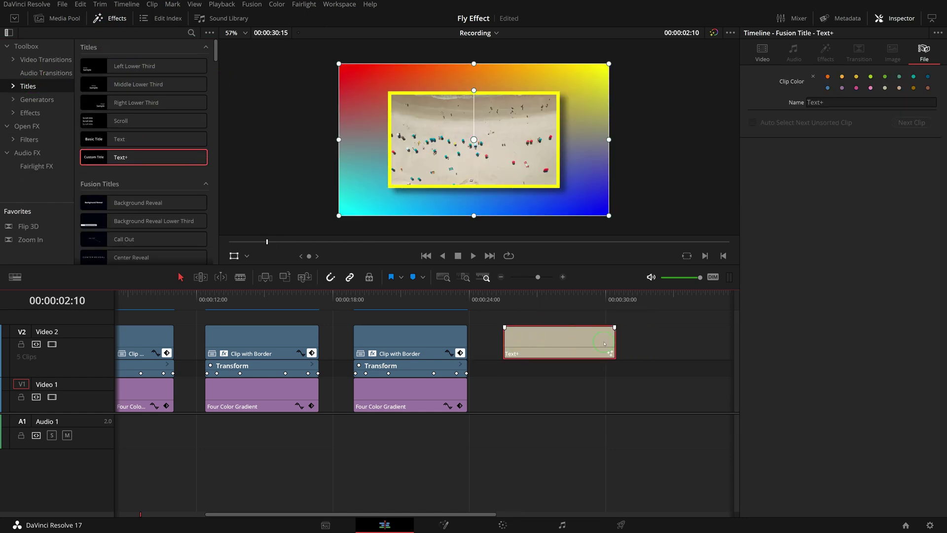
Replace the title text with 'FLY IN/OUT' and a second line 'TOP LEFT - BOTTOM RIGHT'.
click(763, 51)
click(770, 160)
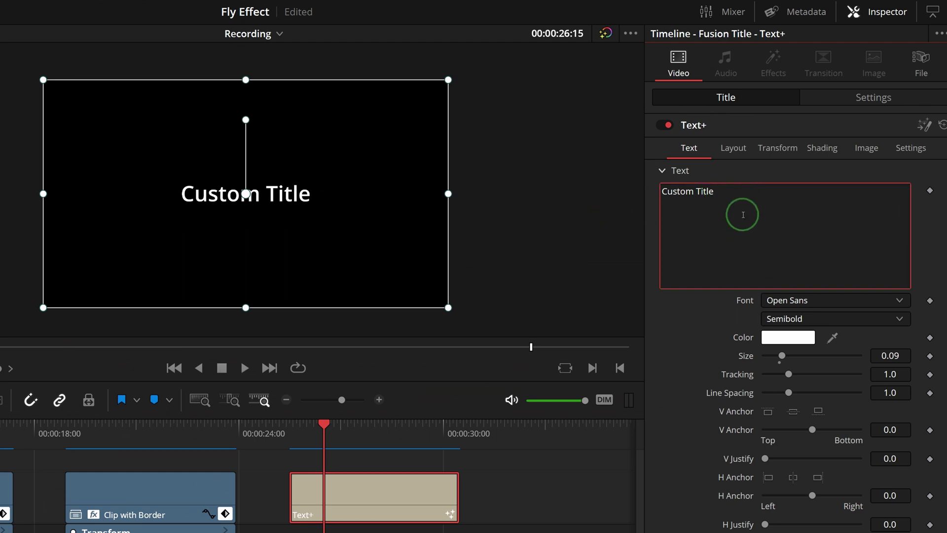
key(ctrl+a)
text(FLY IN/OUT)
key(Return)
text(TL)
key(BackSpace)
text(OP LEFT - BOTTOM RIGHT)
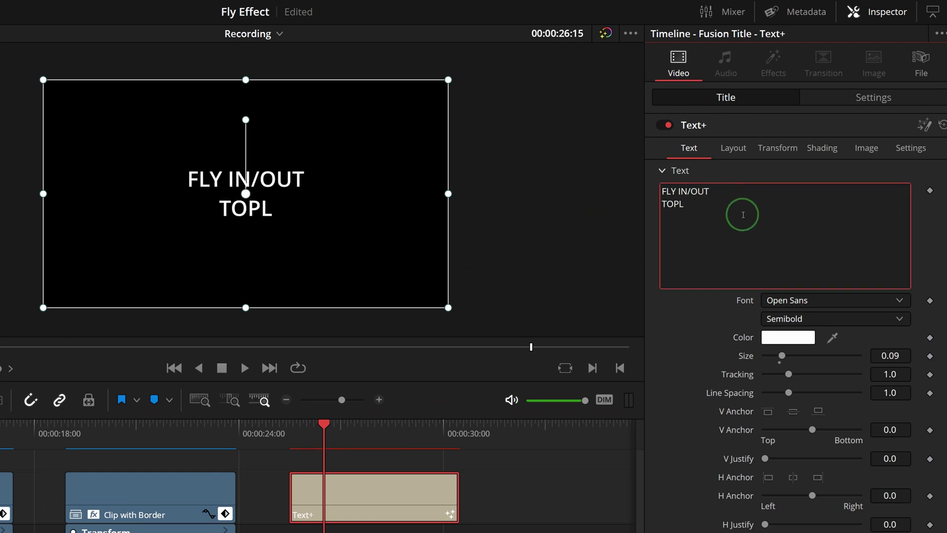
Rename the title clip to 'Fly In/Out TL - BR'.
click(921, 61)
click(907, 143)
click(907, 143)
key(ctrl+a)
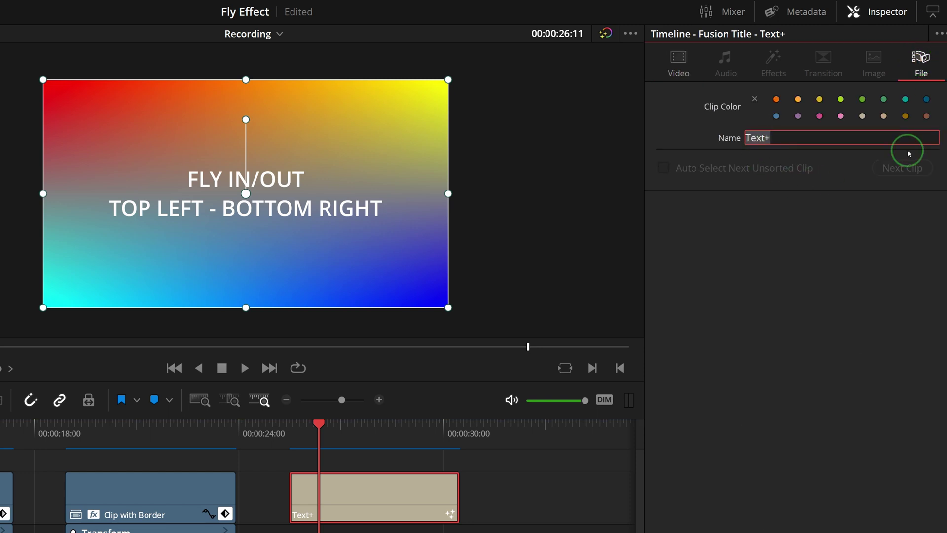
text(Fly In/Out TL - BR)
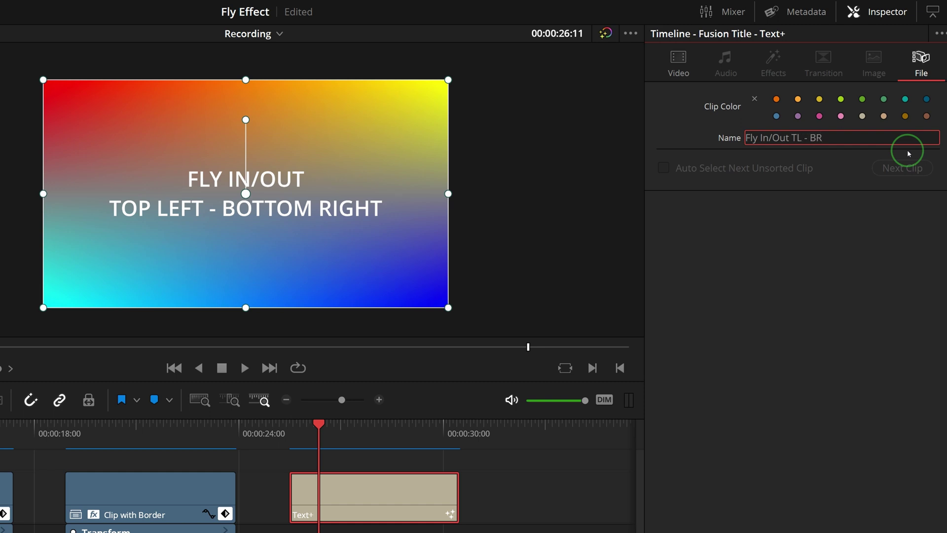
key(Return)
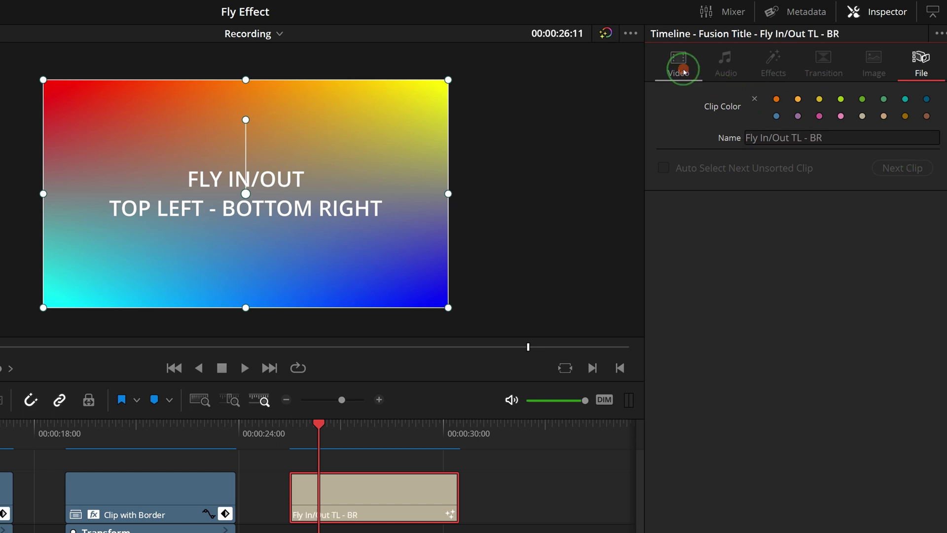
Drag the title's Background Alpha to 1.0 for an opaque black background.
click(679, 70)
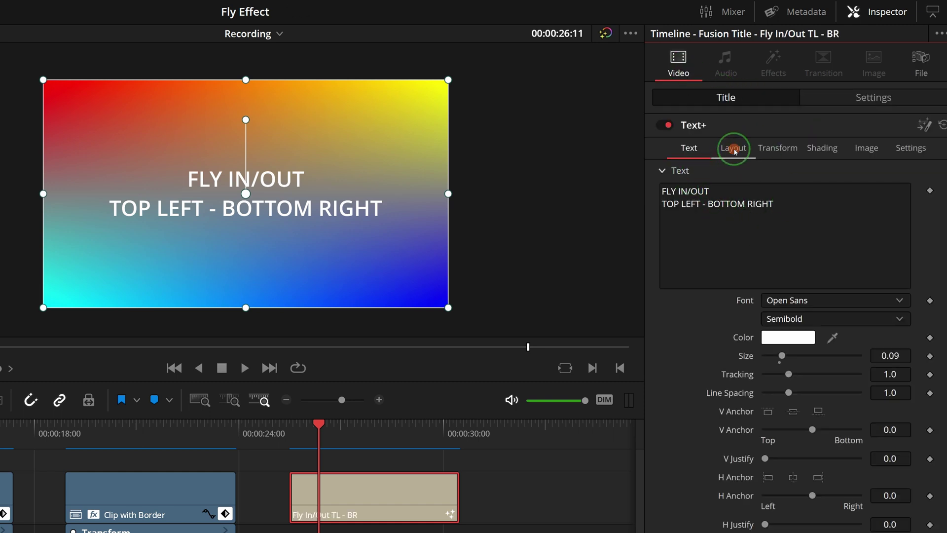
click(733, 148)
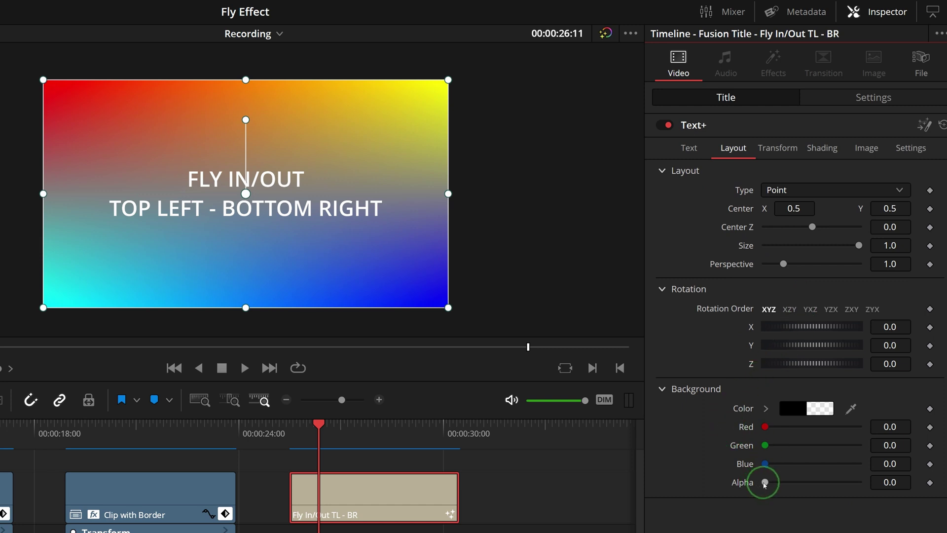
drag(765, 482, 913, 482)
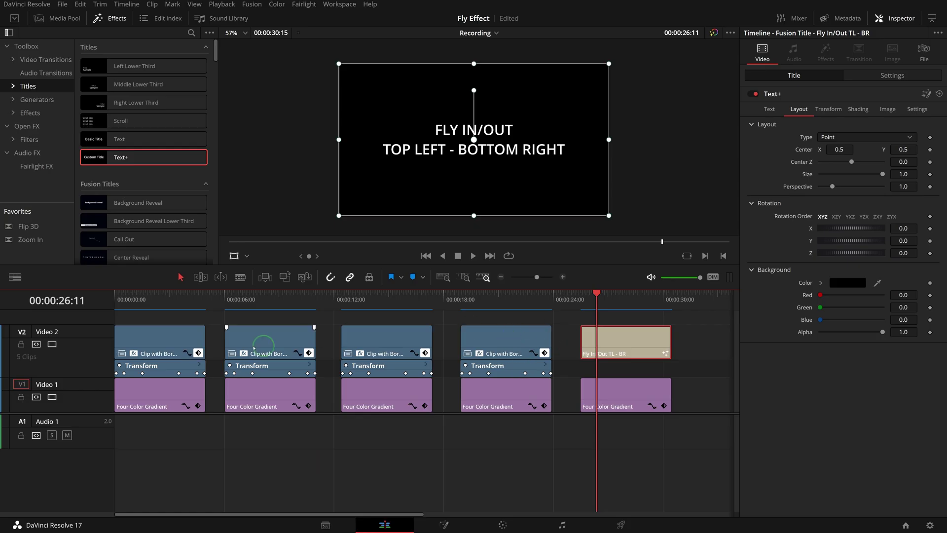
Copy the first Clip with Border and paste its Position, Rotation Angle, Pitch and Zoom onto the title.
click(160, 338)
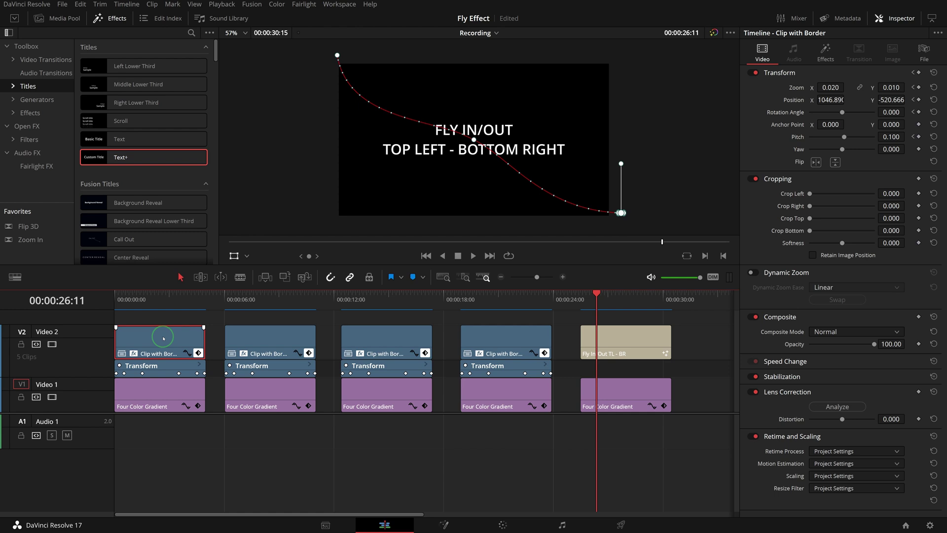
right_click(161, 338)
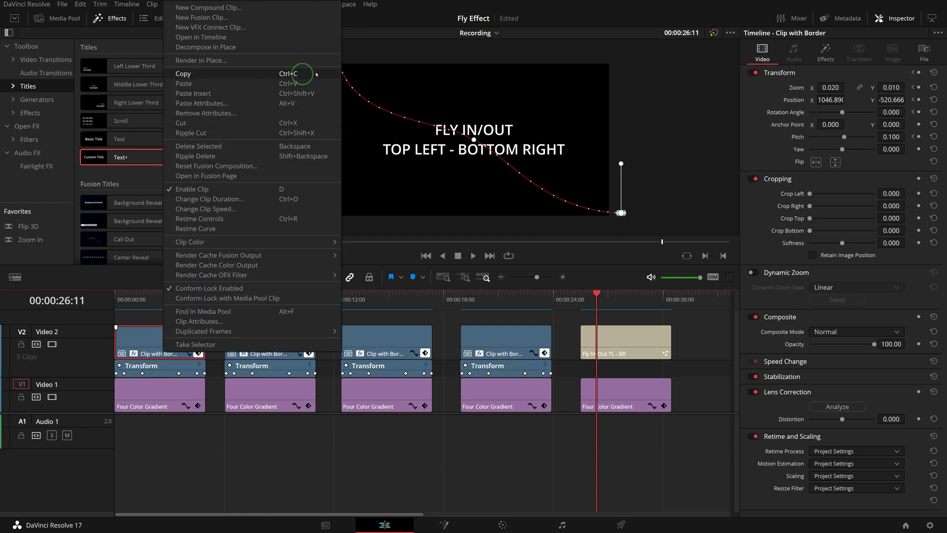
click(305, 75)
click(193, 345)
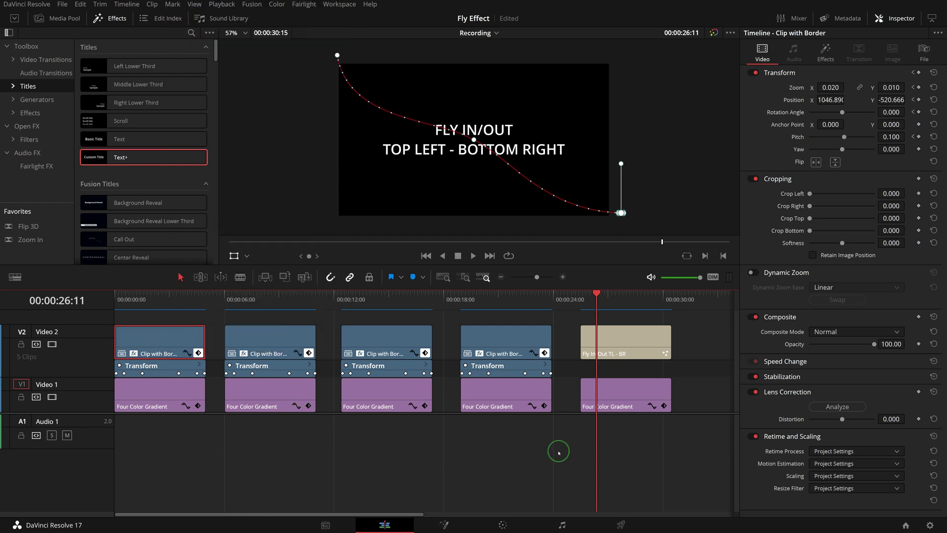
click(627, 333)
right_click(627, 333)
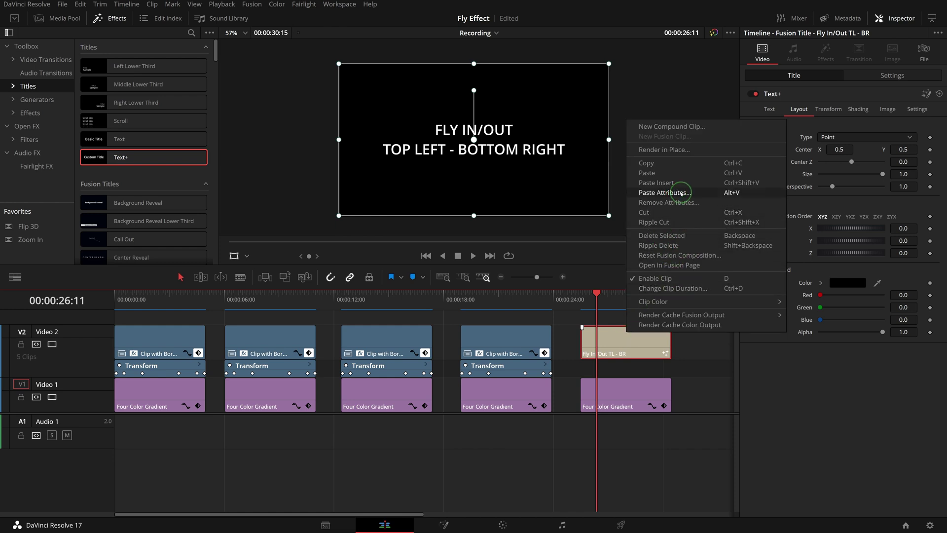
click(754, 194)
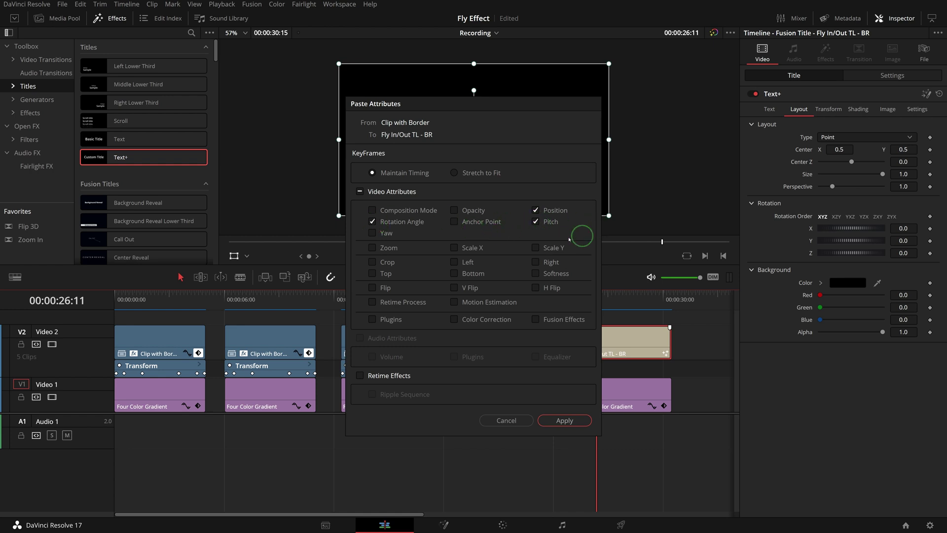
click(373, 248)
click(563, 421)
Play back the title's fly-in animation from just before the clip to check it.
click(584, 307)
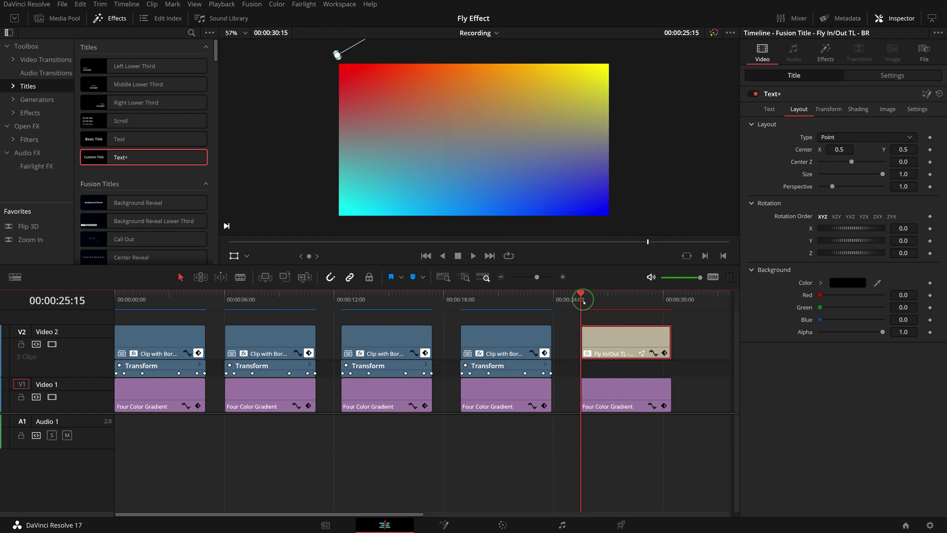
click(665, 353)
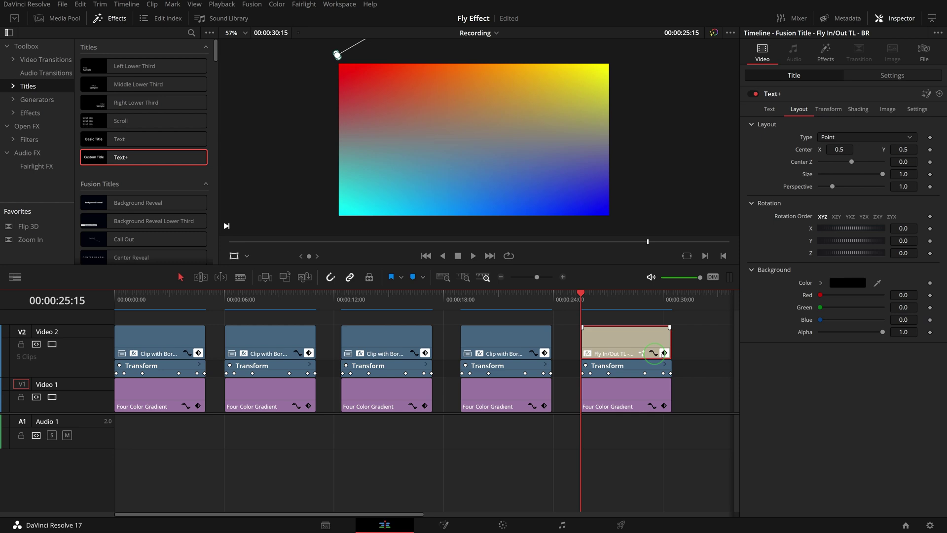
key(space)
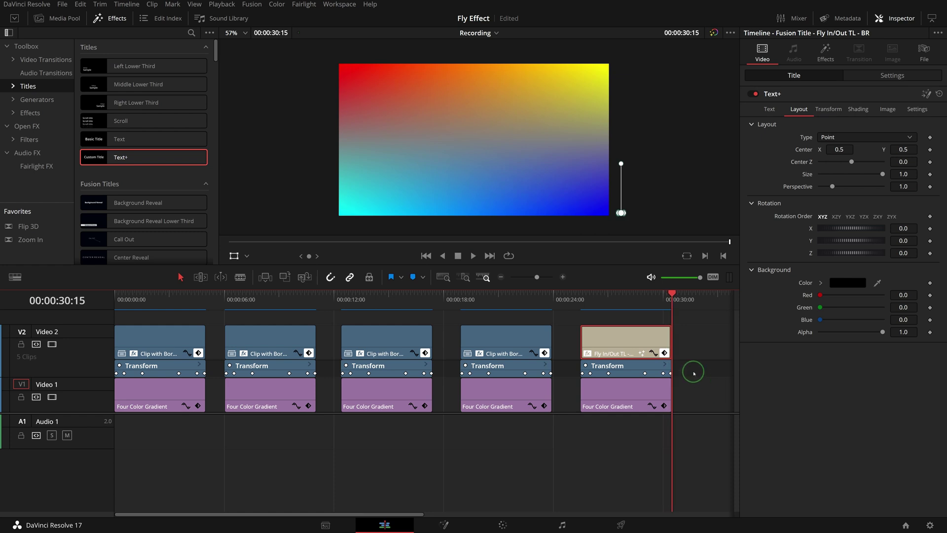
Drag the animated title into the Essential Animations power bin and open the saved item.
click(622, 338)
drag(622, 339, 137, 95)
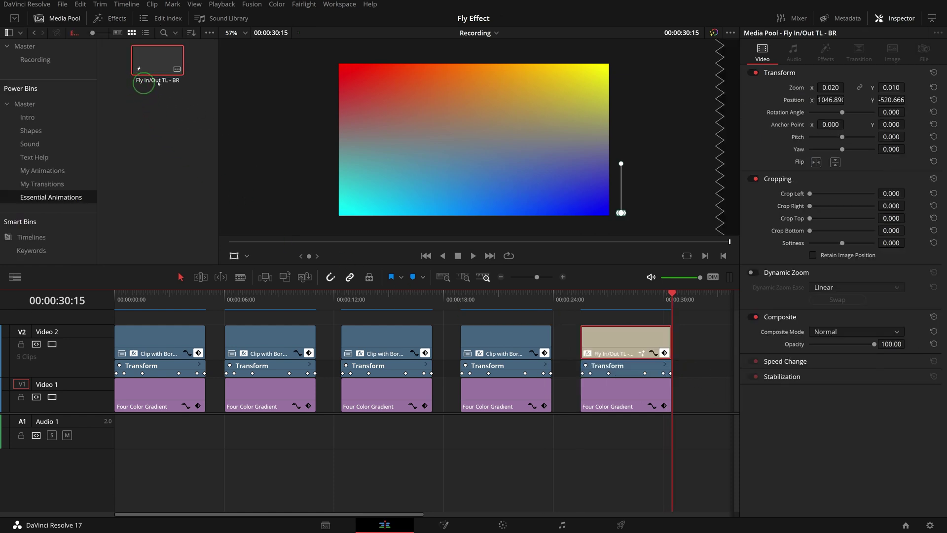
double_click(139, 86)
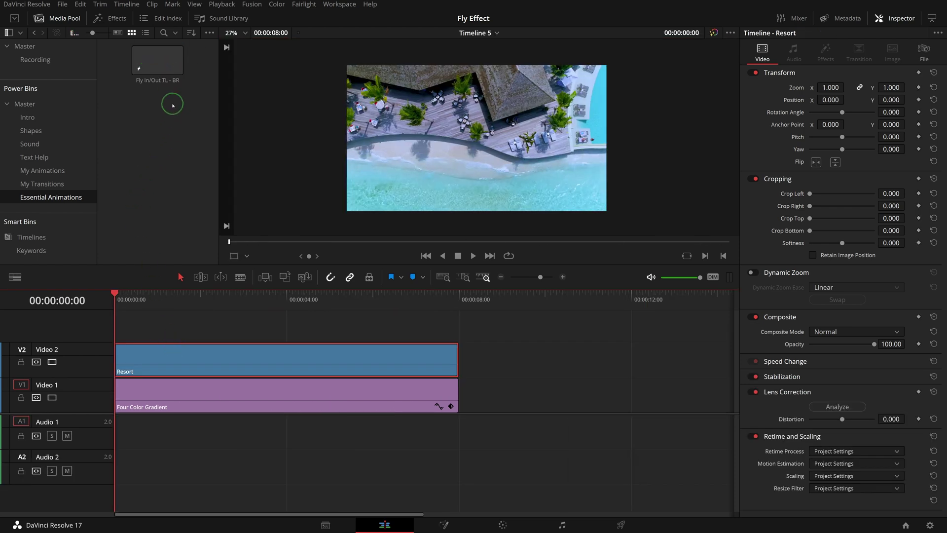
Place the saved title on Video 2, copy it, and paste its fly animation onto Resort.
drag(150, 61, 478, 375)
click(547, 359)
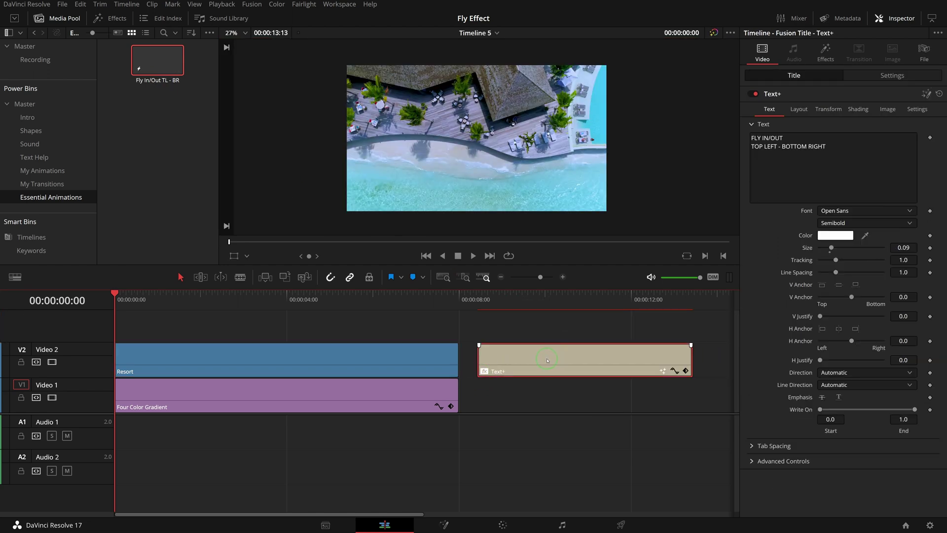
key(ctrl+c)
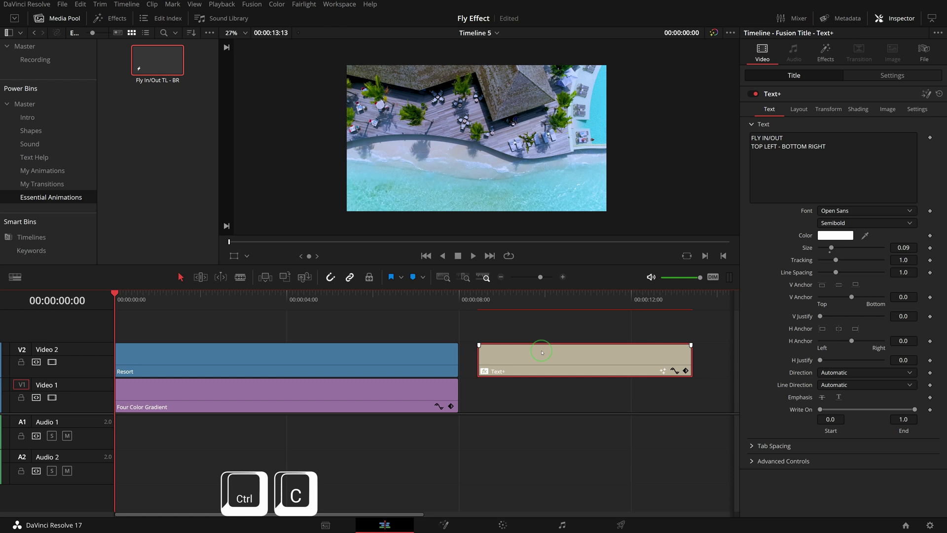
click(253, 355)
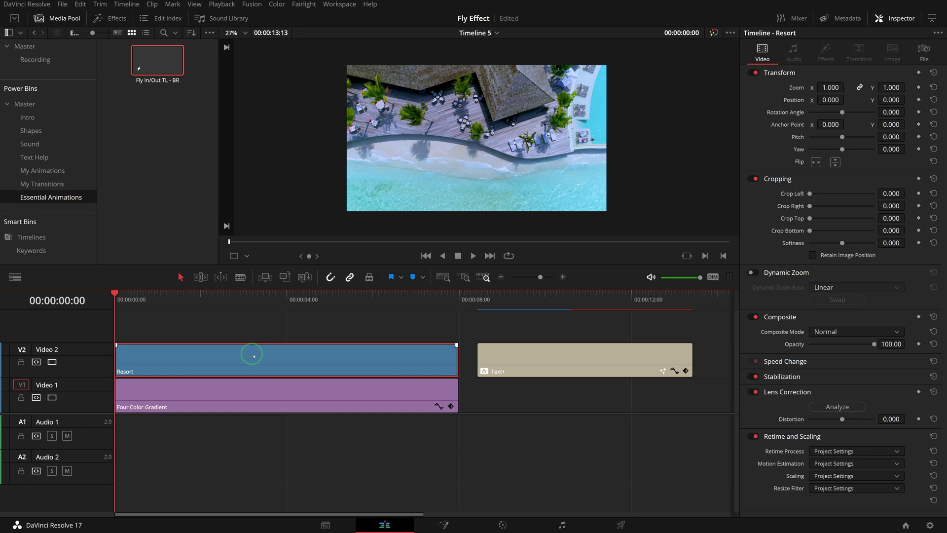
key(alt+v)
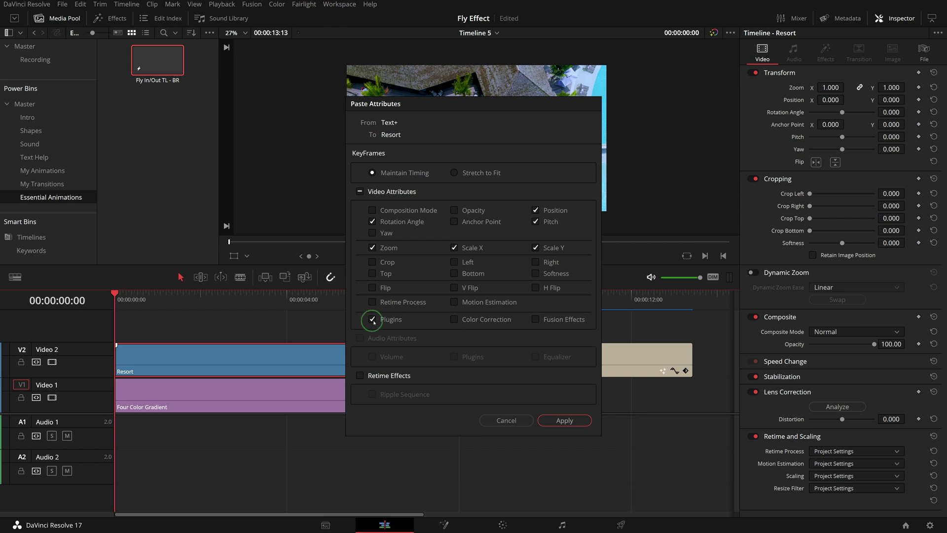
click(562, 420)
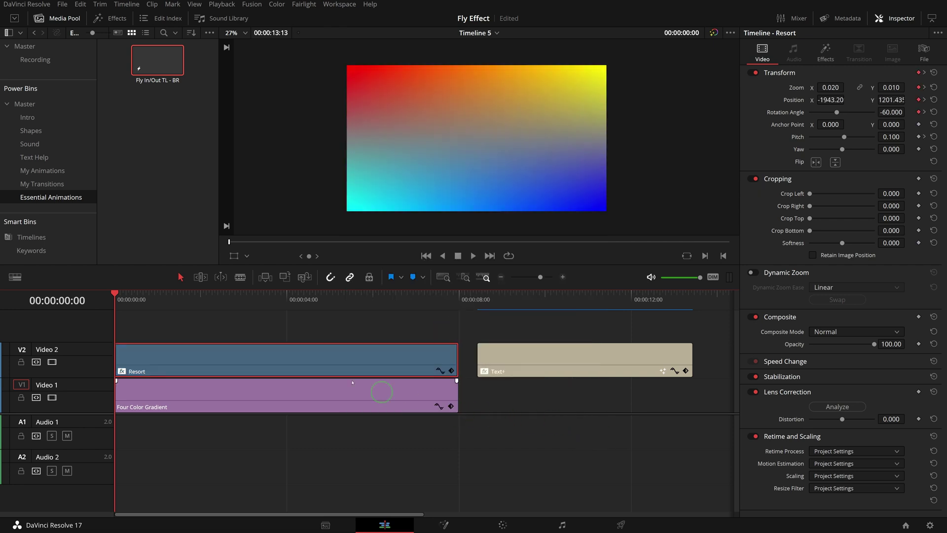
Move Resort's last three fly-out keyframes closer to the clip's end.
key(space)
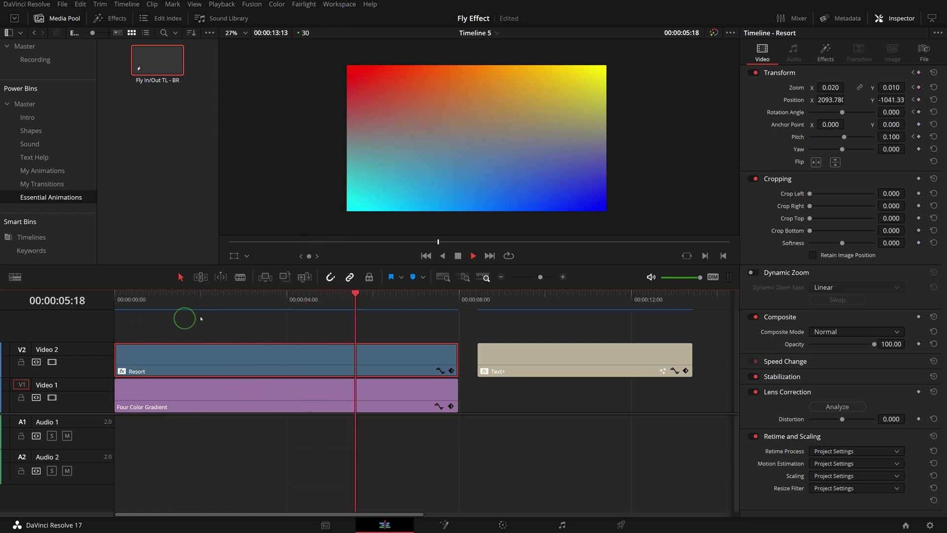
drag(433, 296, 378, 299)
click(451, 371)
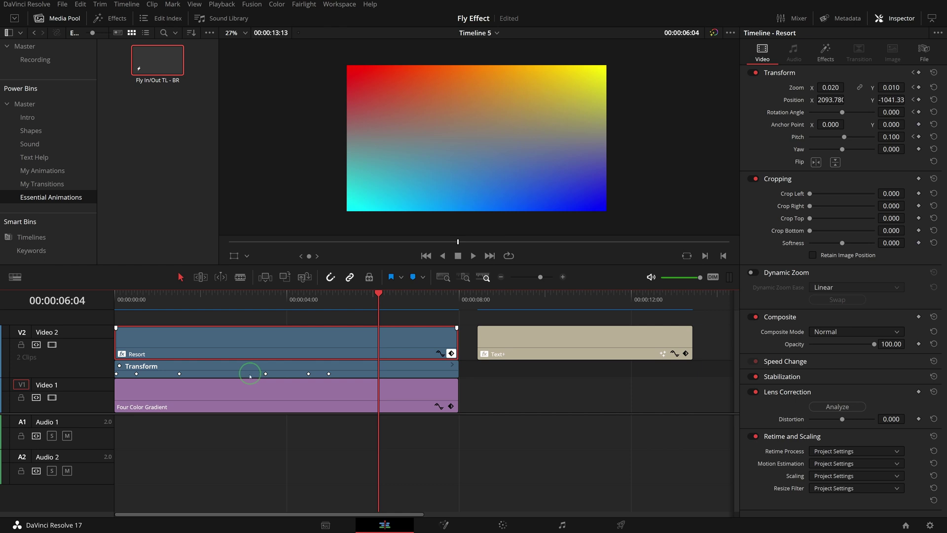
drag(254, 365, 457, 374)
click(541, 416)
Play Resort's animation from the timeline start, then select the leftover Text+ title.
click(121, 295)
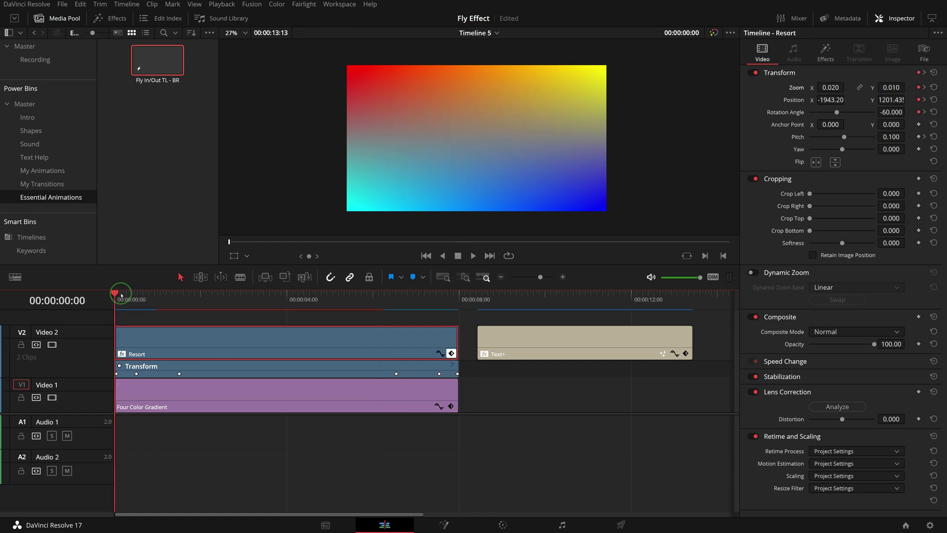
key(space)
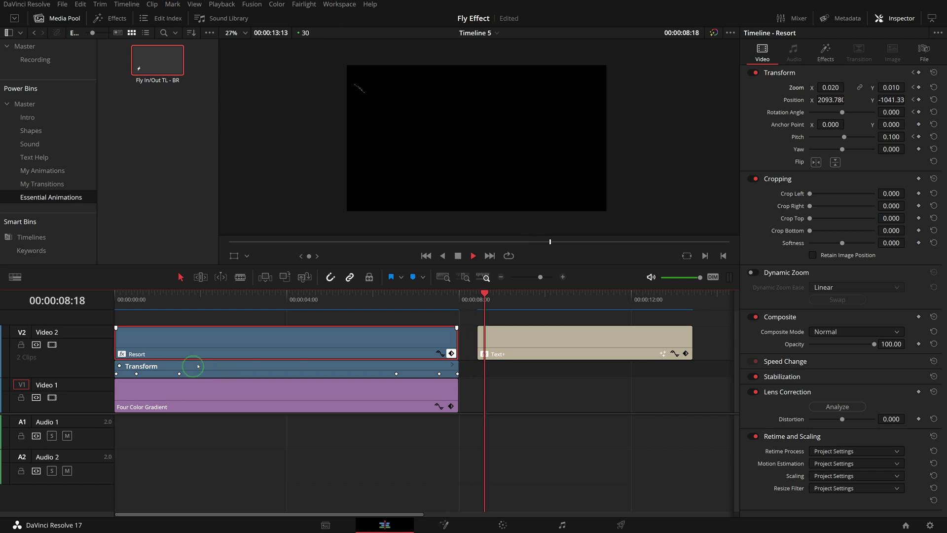
key(space)
click(529, 347)
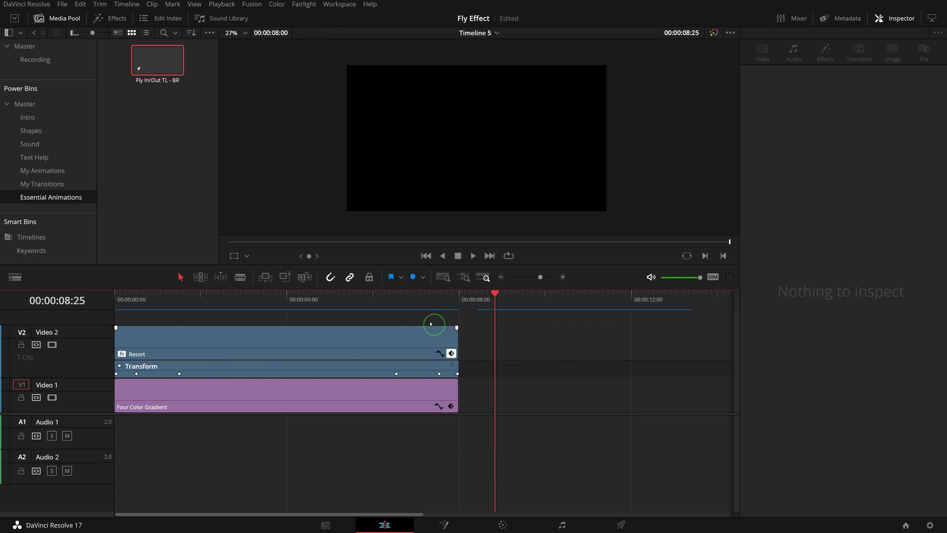
key(Home)
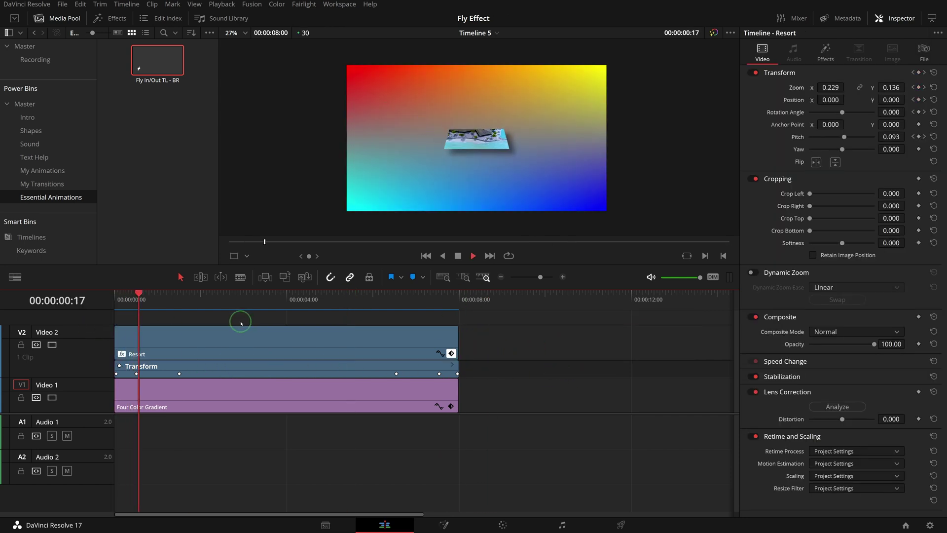